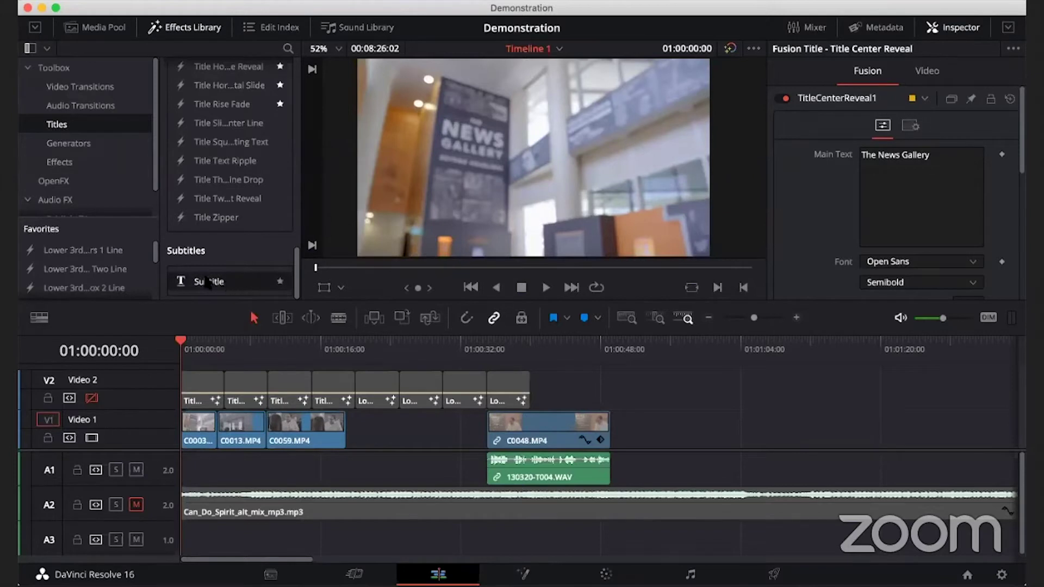
Add a subtitle to the timeline and align its start with the C0048.MP4 clip at 01:00:35:00
drag(466, 366, 565, 404)
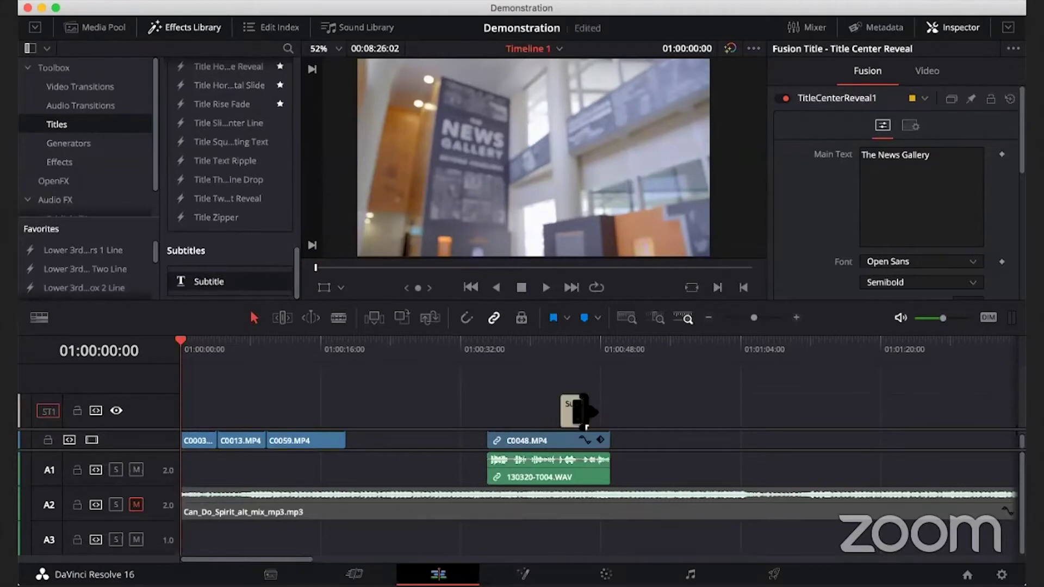
drag(489, 344, 488, 346)
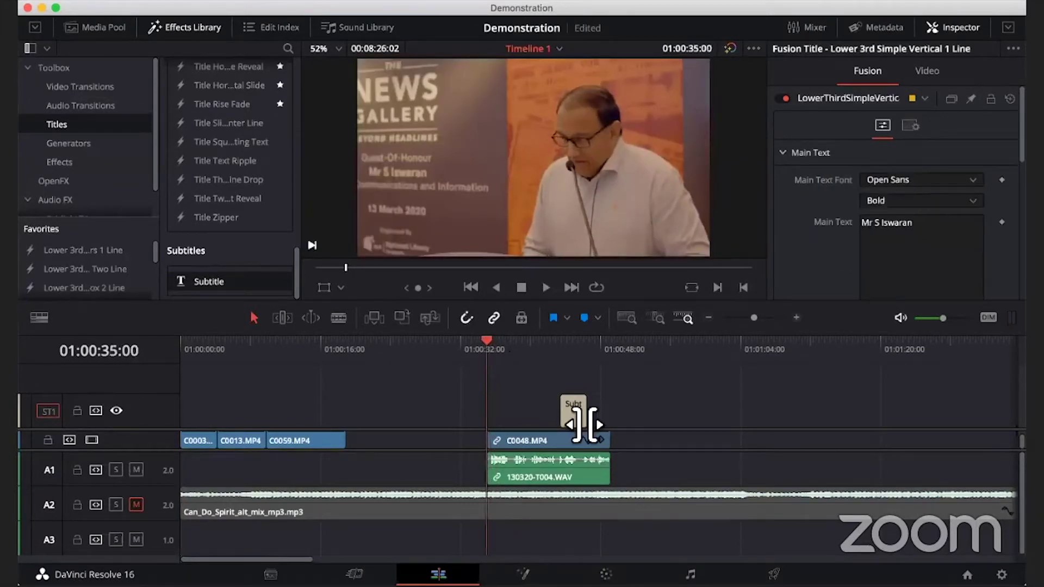
drag(572, 409, 495, 417)
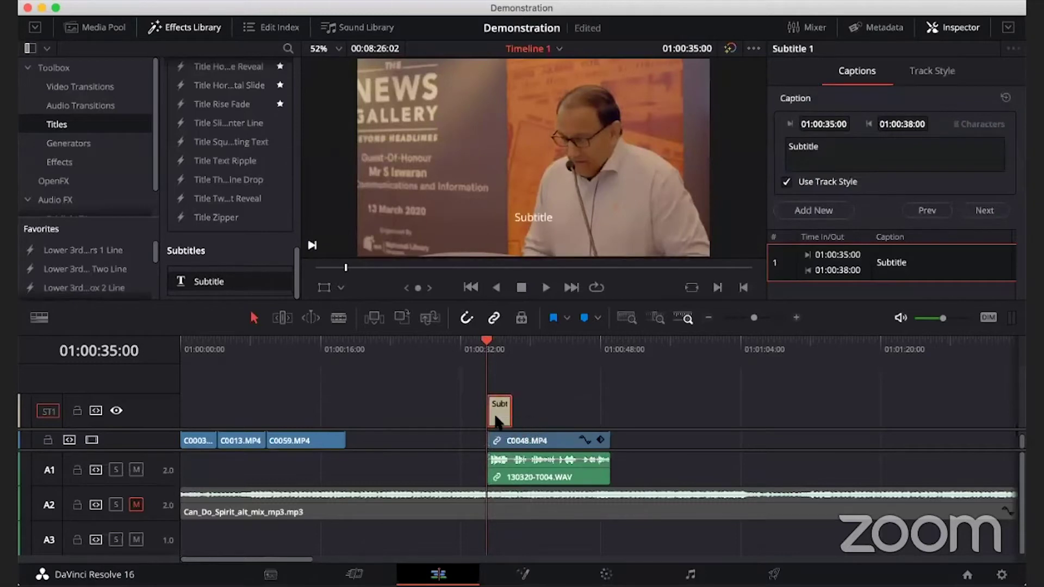
Play the opening of the speech and change the subtitle's caption text to "Newspapers..."
key(space)
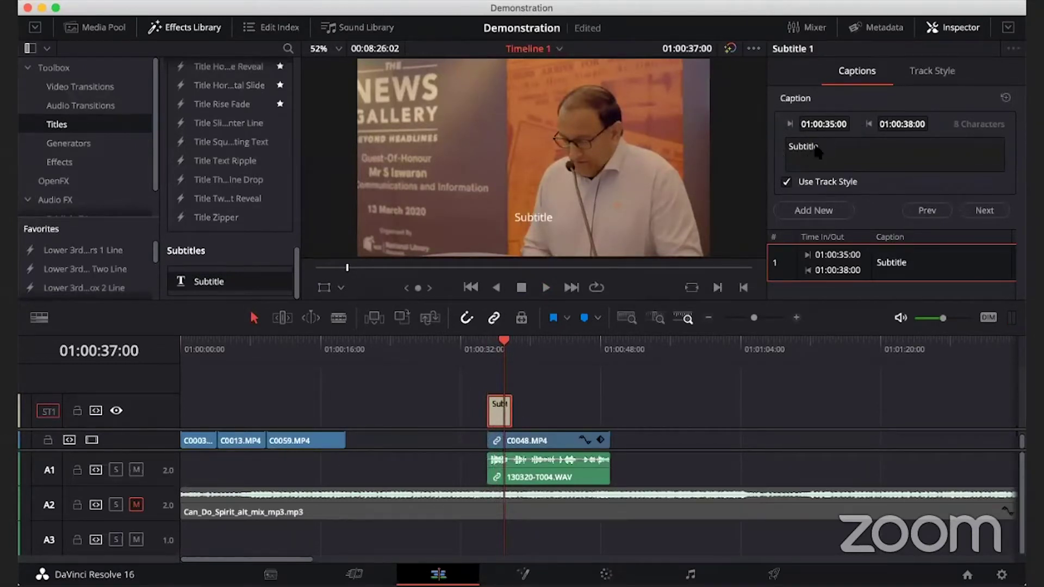
double_click(798, 144)
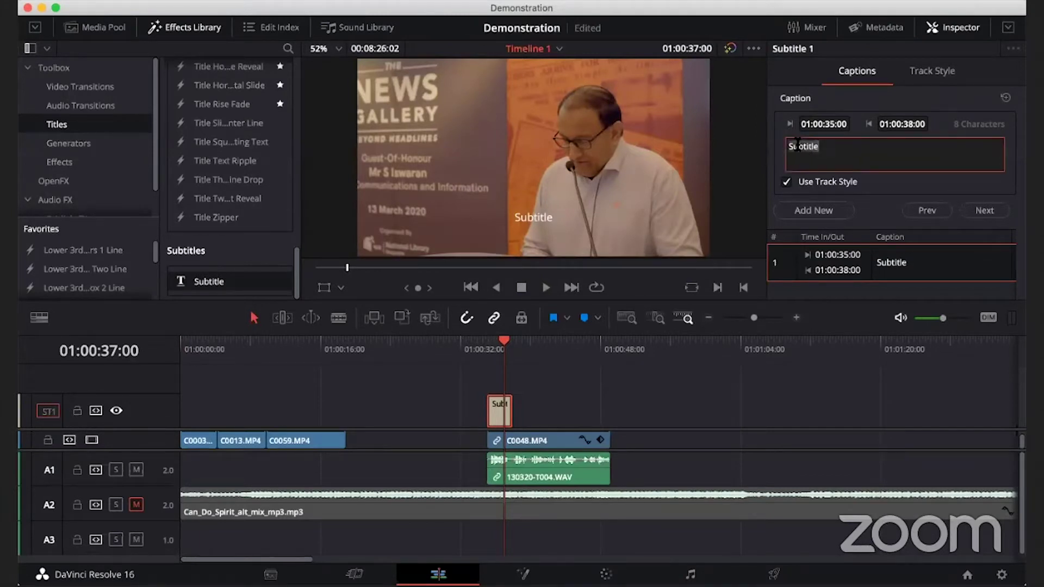
text(Newspapers)
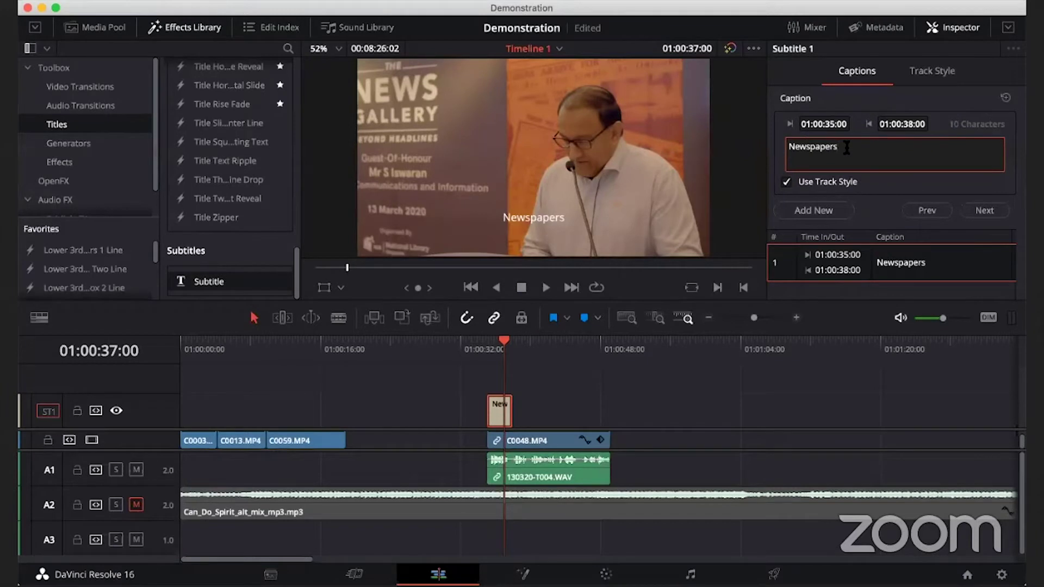
text(...)
click(865, 181)
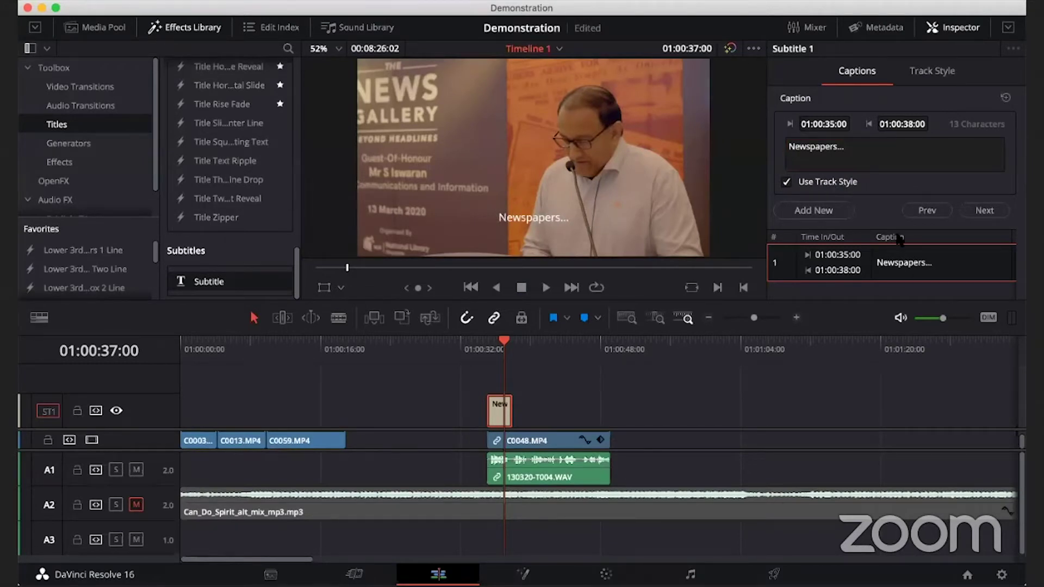
Examine the subtitle track's style settings, including font faces, character, transform, drop shadow and stroke options
click(932, 76)
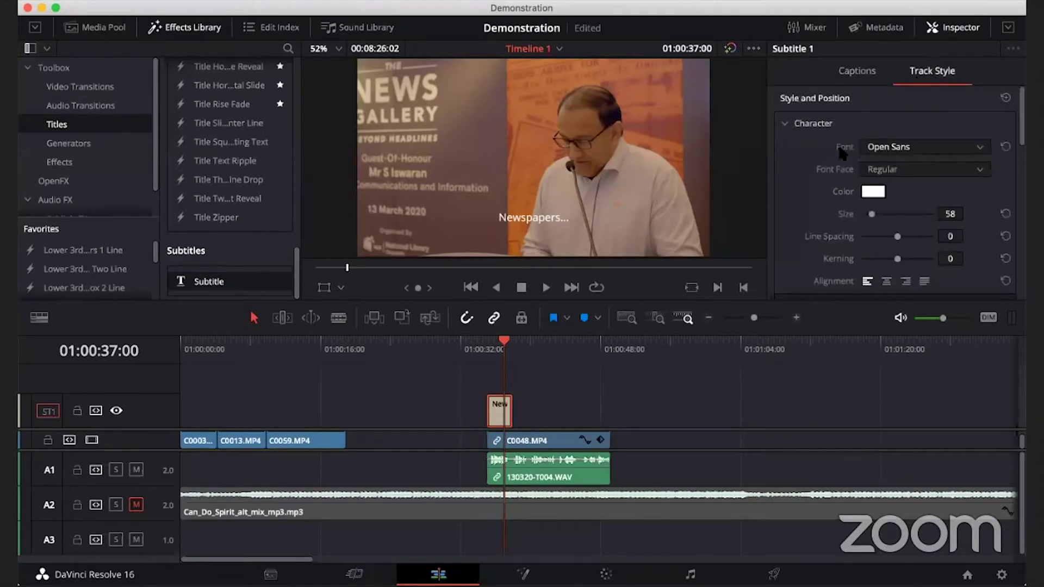
scroll(914, 176, down, 1)
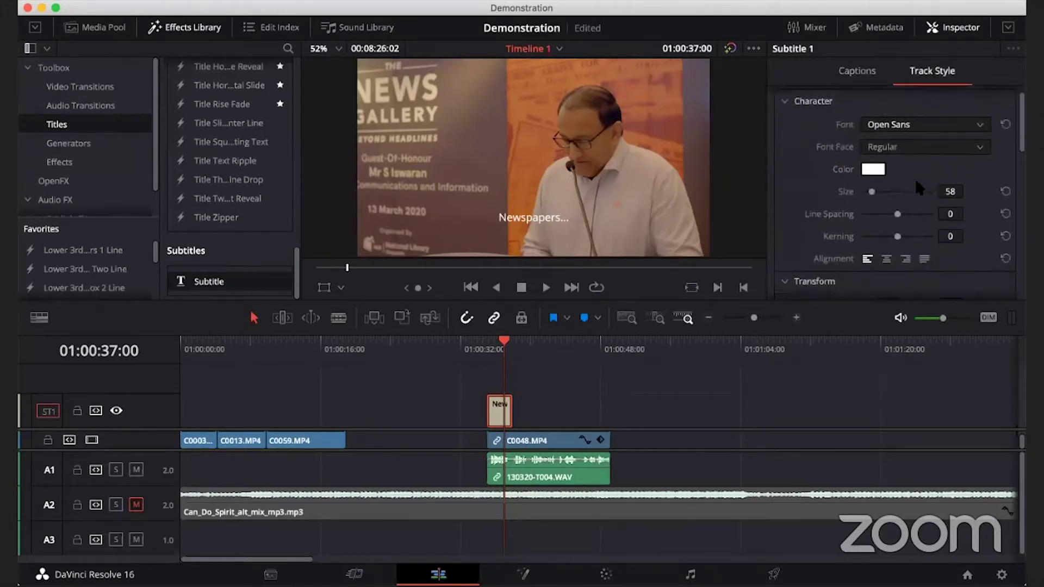
click(919, 150)
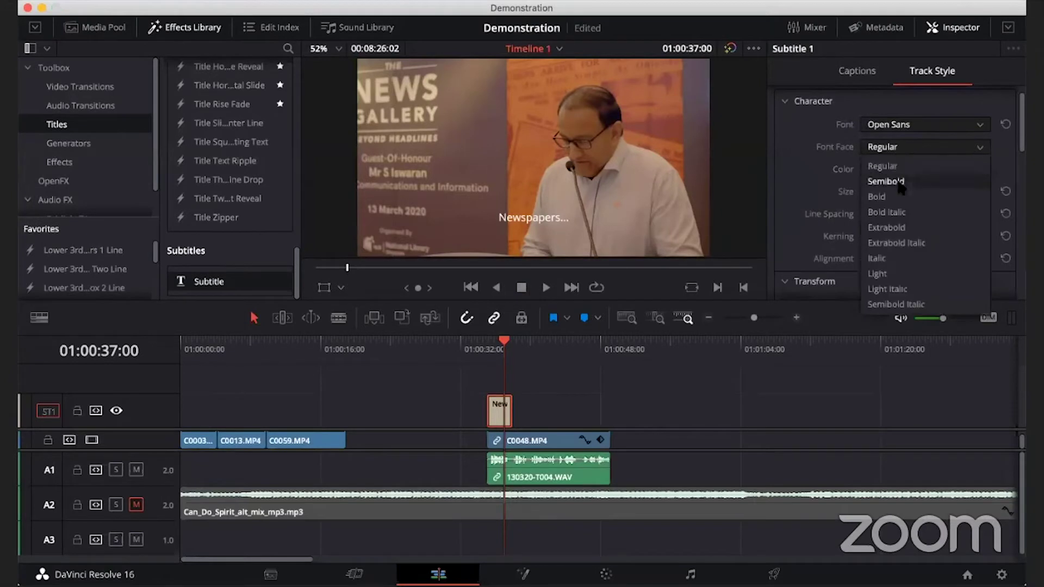
click(808, 185)
scroll(808, 187, down, 2)
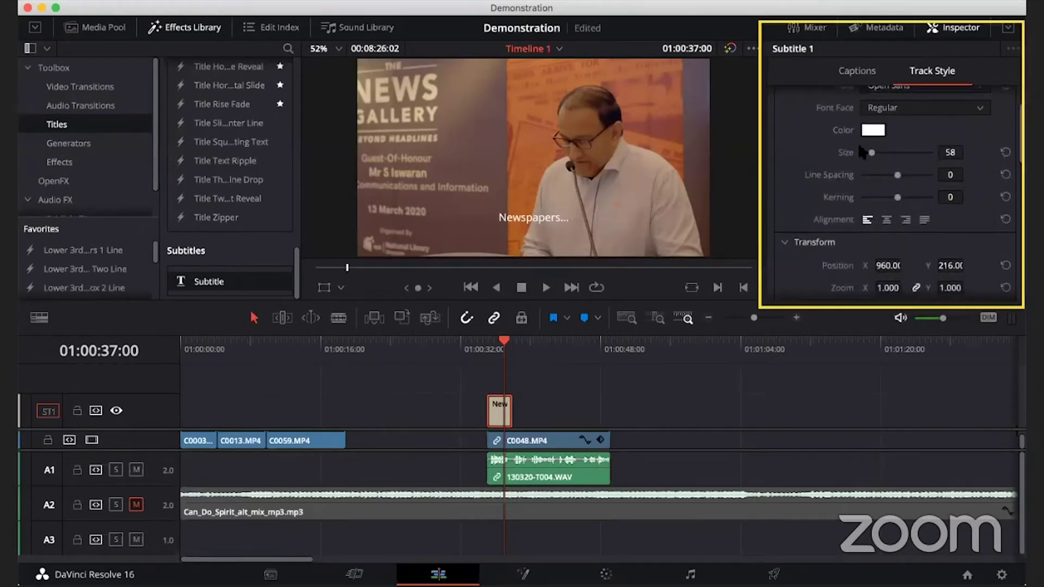
scroll(791, 178, down, 4)
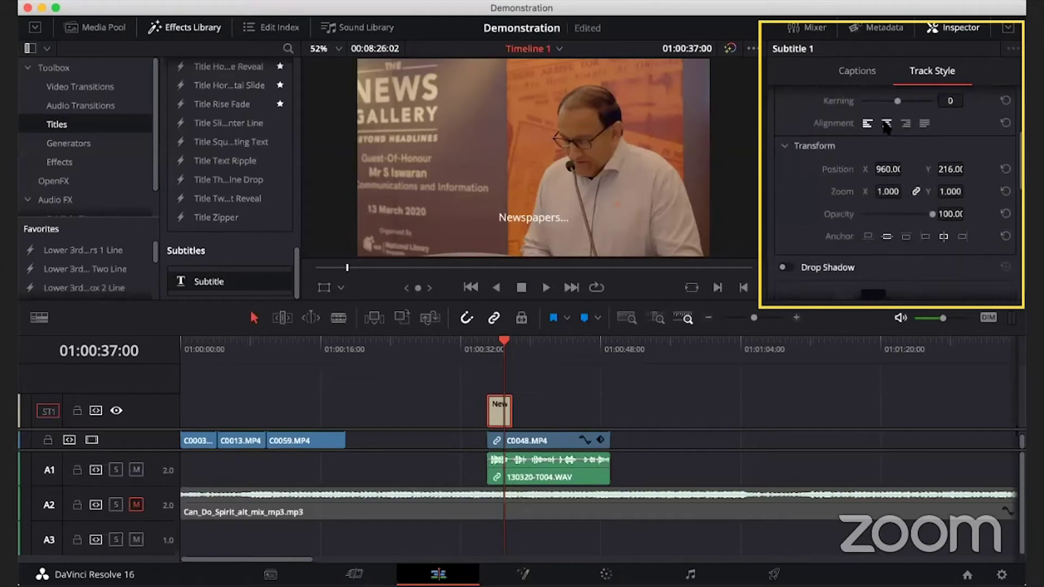
scroll(832, 176, down, 1)
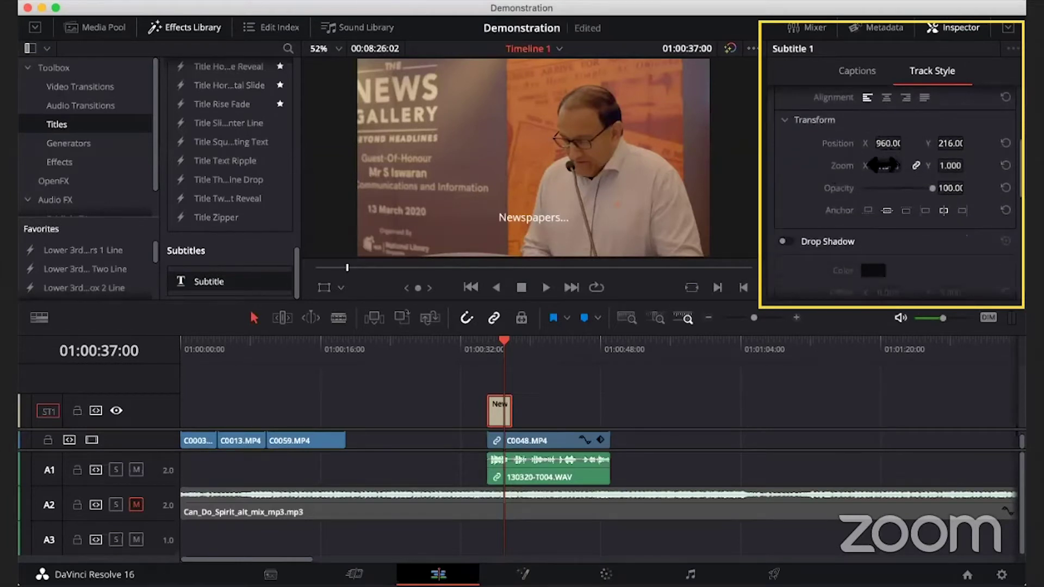
scroll(781, 188, down, 4)
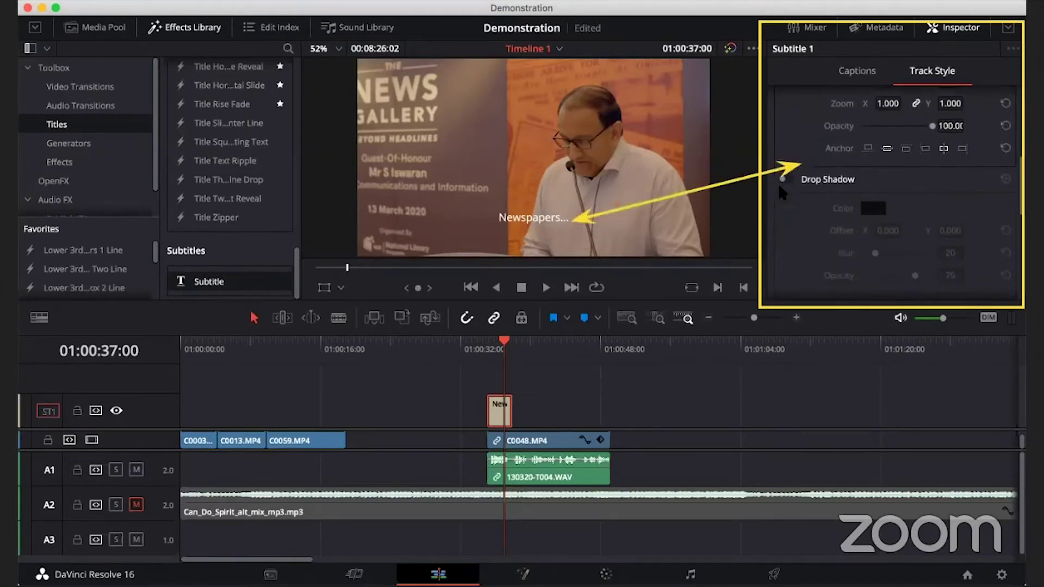
scroll(781, 191, down, 1)
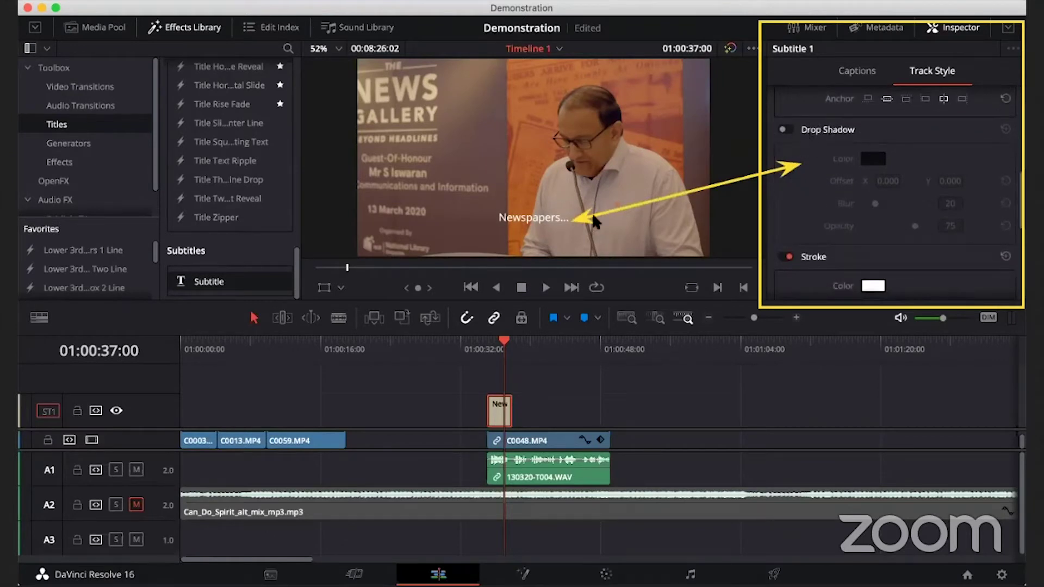
Enable the subtitle track's drop shadow with opacity 100 and a horizontal offset of 2
click(787, 131)
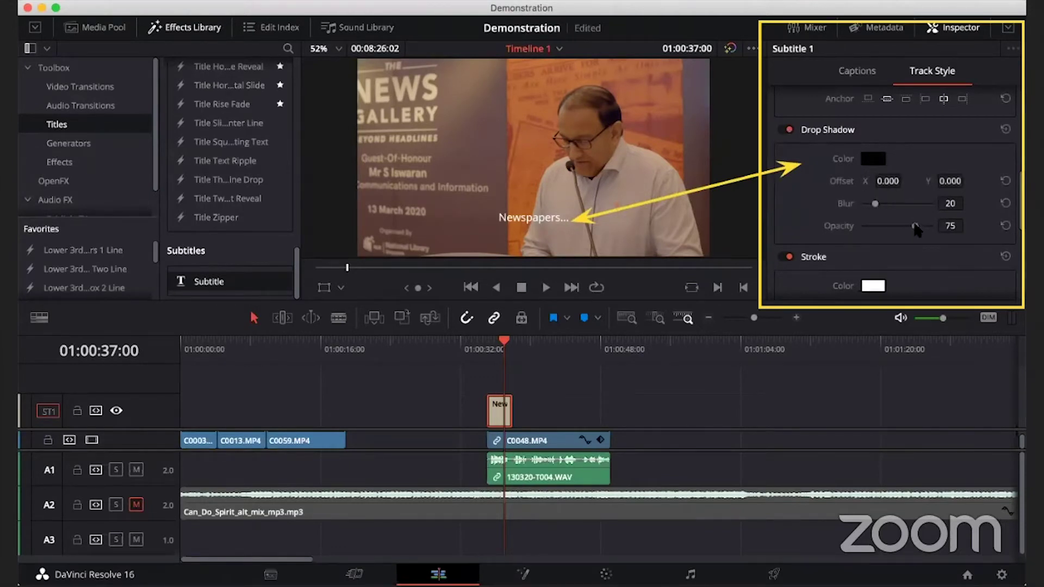
drag(915, 226, 934, 226)
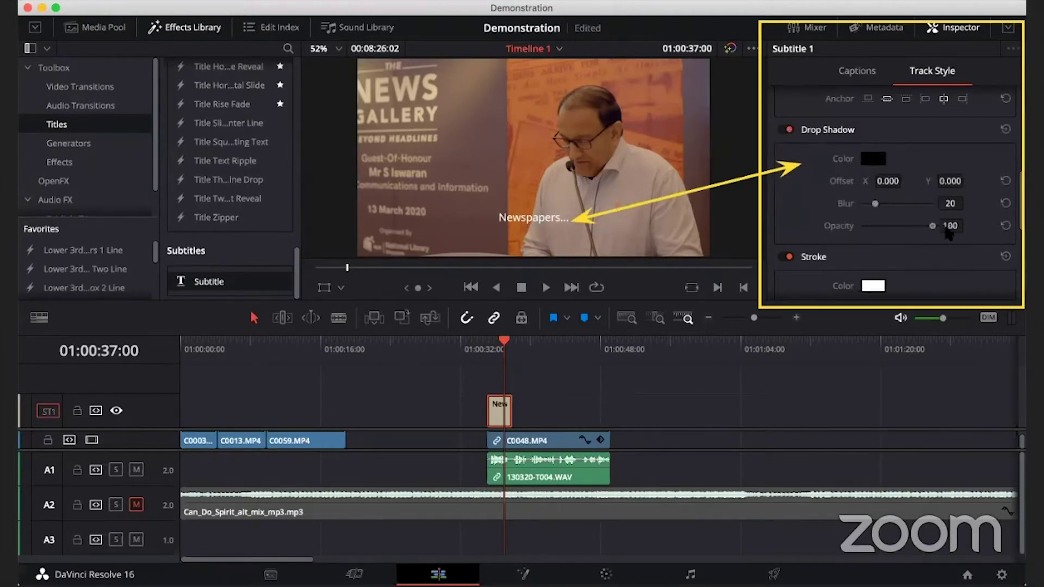
click(890, 182)
key(BackSpace)
text(2)
key(Return)
Switch the drop shadow off and on repeatedly to compare the caption's appearance, leaving it enabled
click(785, 130)
click(785, 130)
click(785, 130)
click(786, 129)
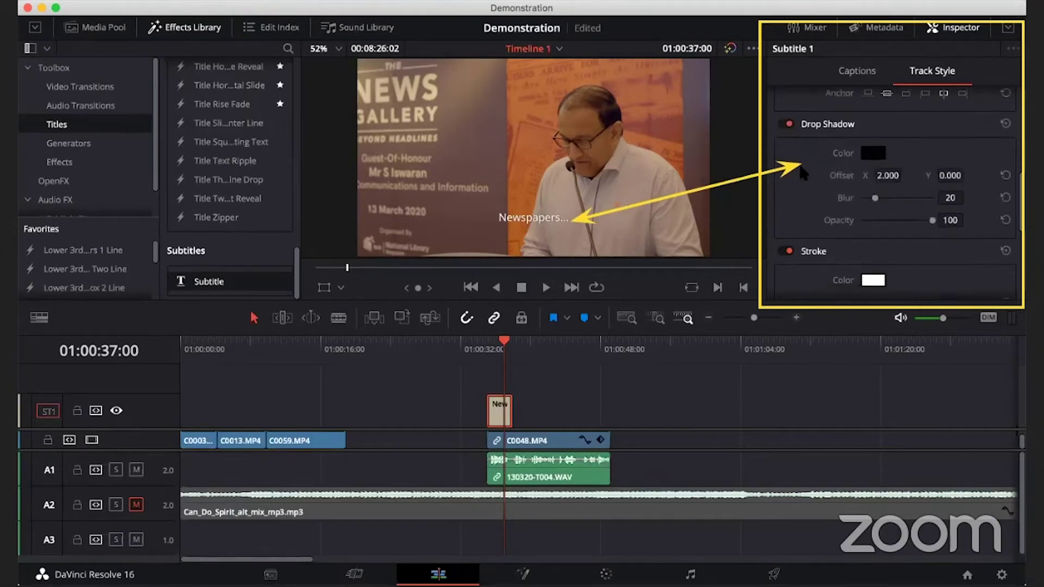
Try black and red as the subtitle stroke color, discard the change, and toggle the stroke off and on
scroll(800, 169, down, 3)
scroll(803, 173, up, 1)
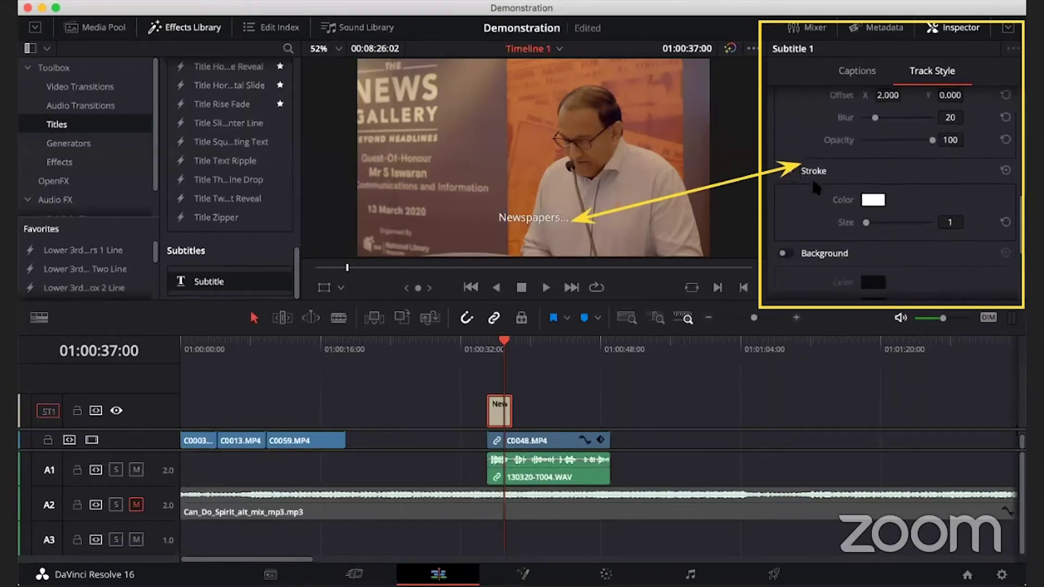
click(866, 201)
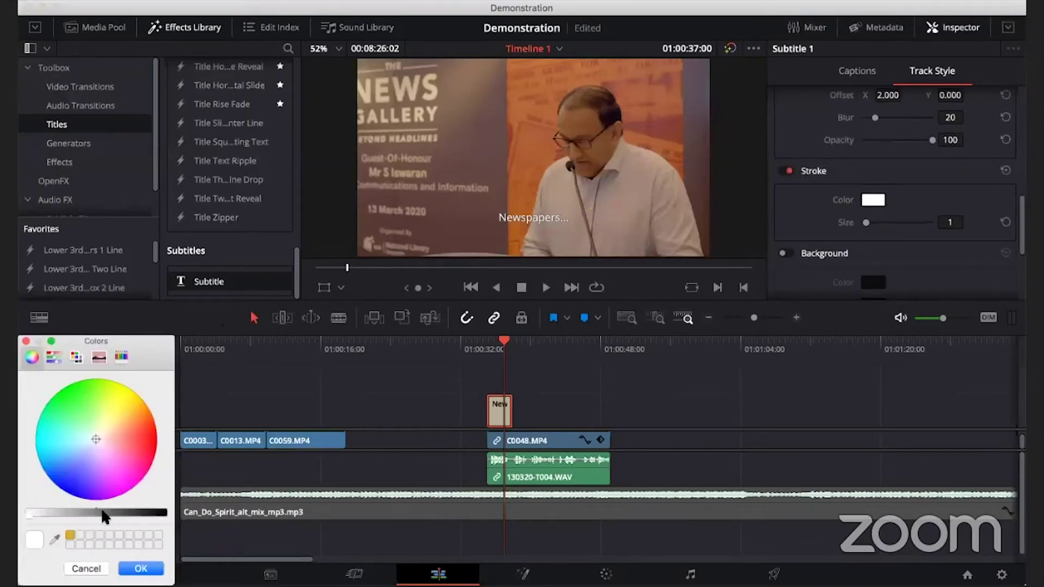
drag(105, 513, 239, 522)
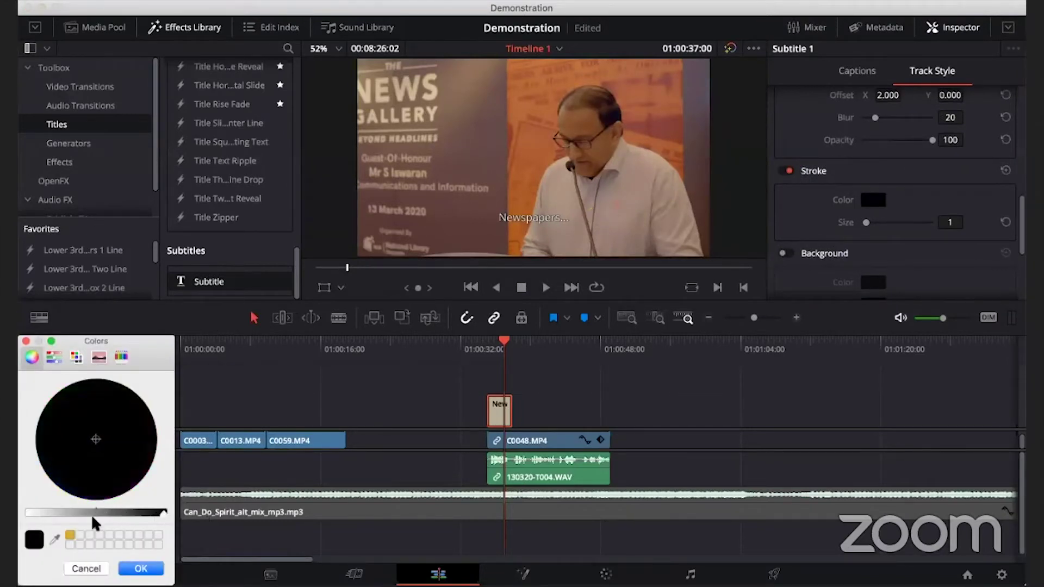
drag(95, 513, 24, 513)
drag(114, 443, 220, 427)
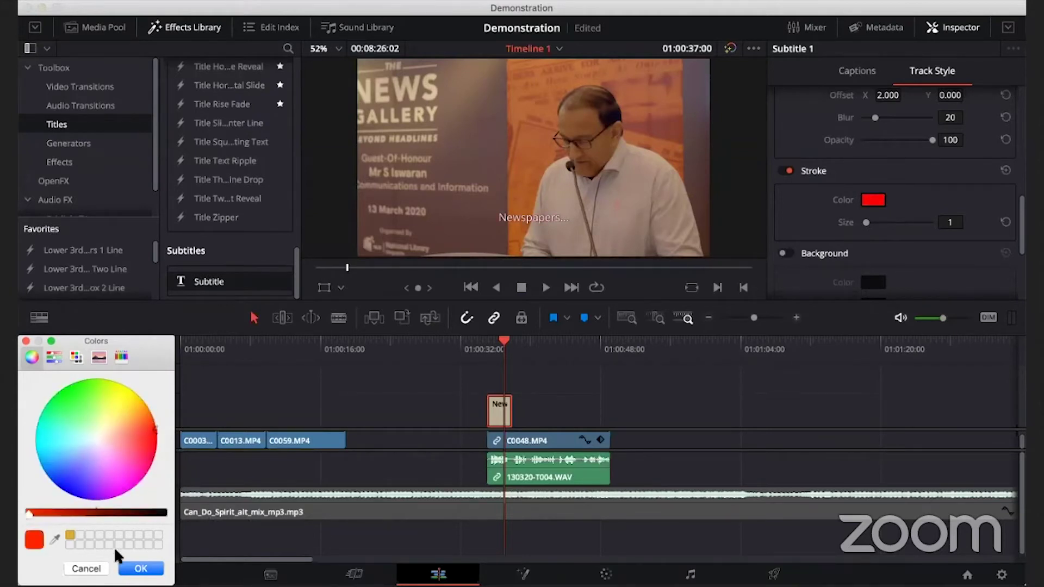
click(86, 568)
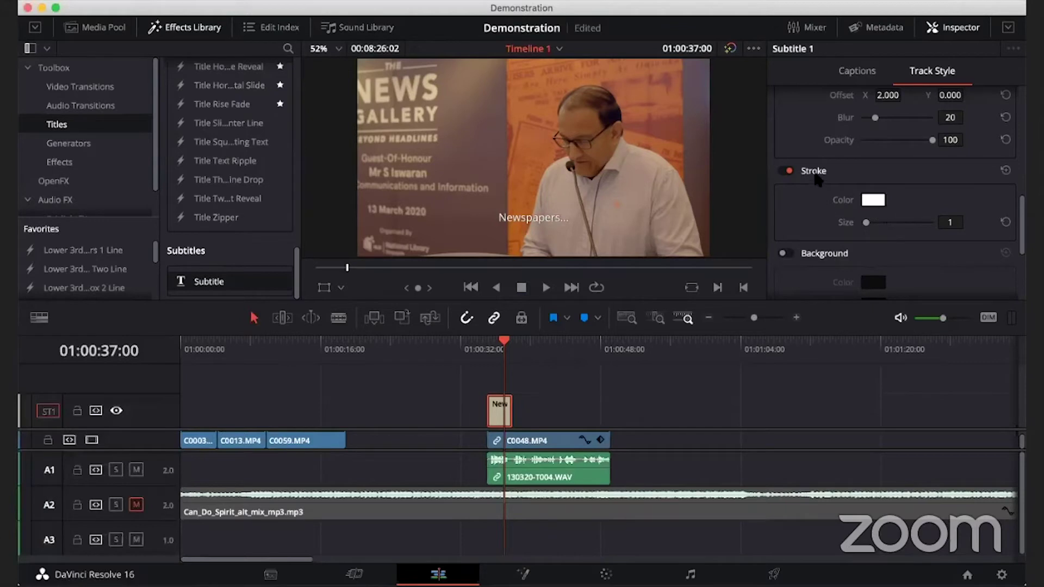
click(786, 171)
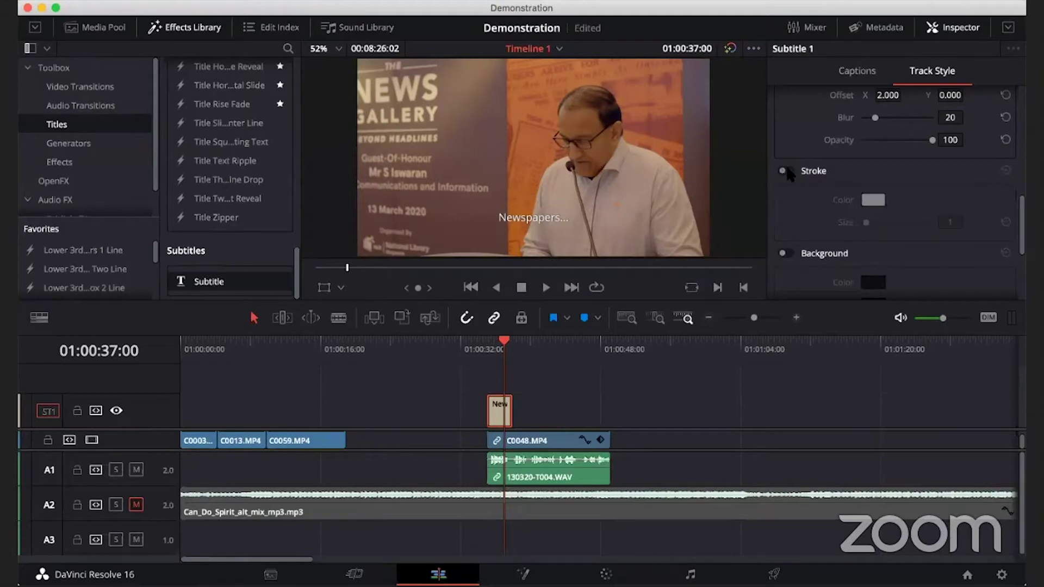
click(786, 171)
Try the subtitle background with its width set to 0.000, and switch the background off again
scroll(805, 195, down, 2)
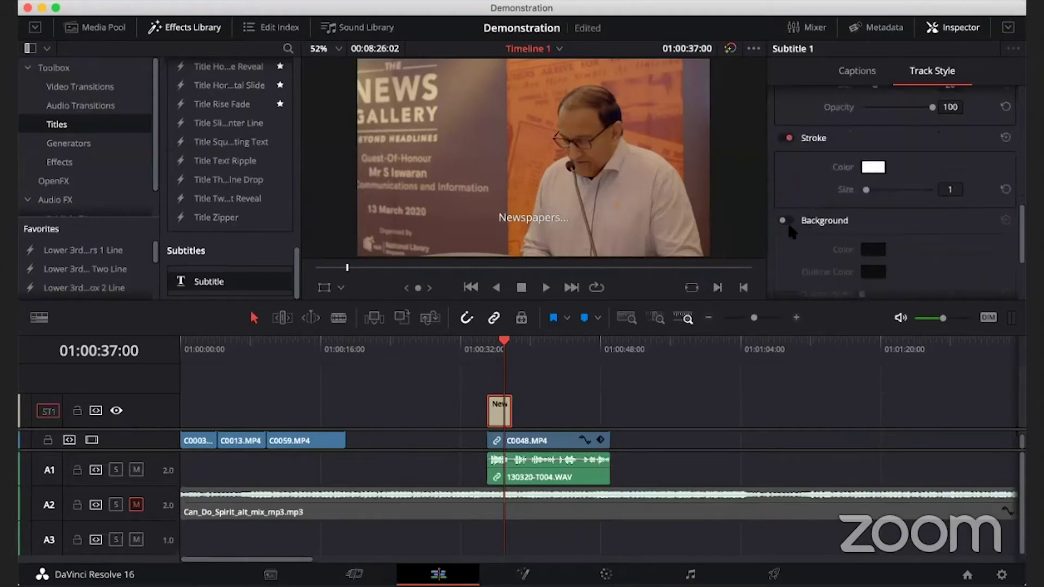
click(786, 221)
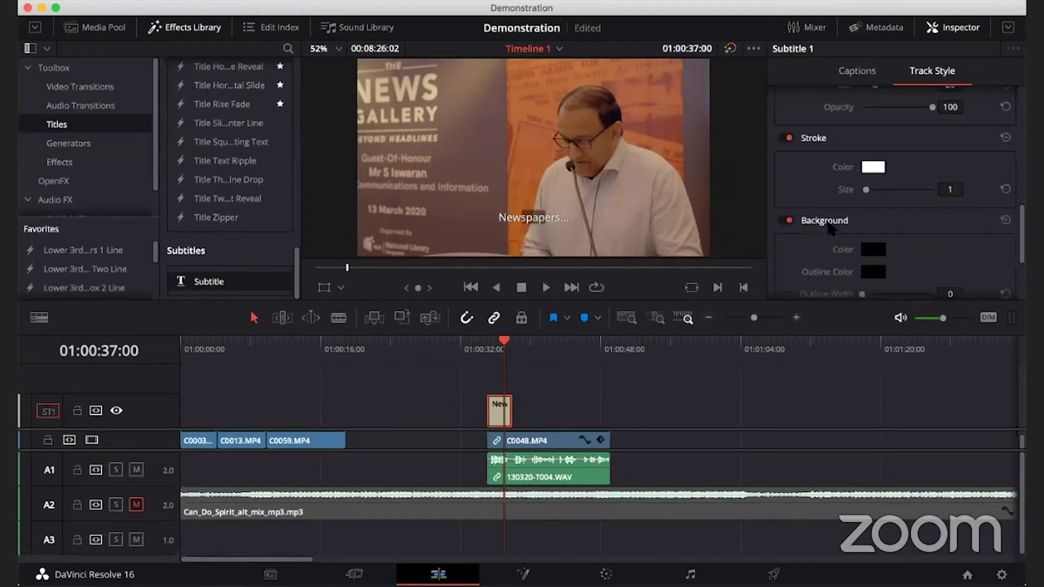
scroll(827, 226, down, 3)
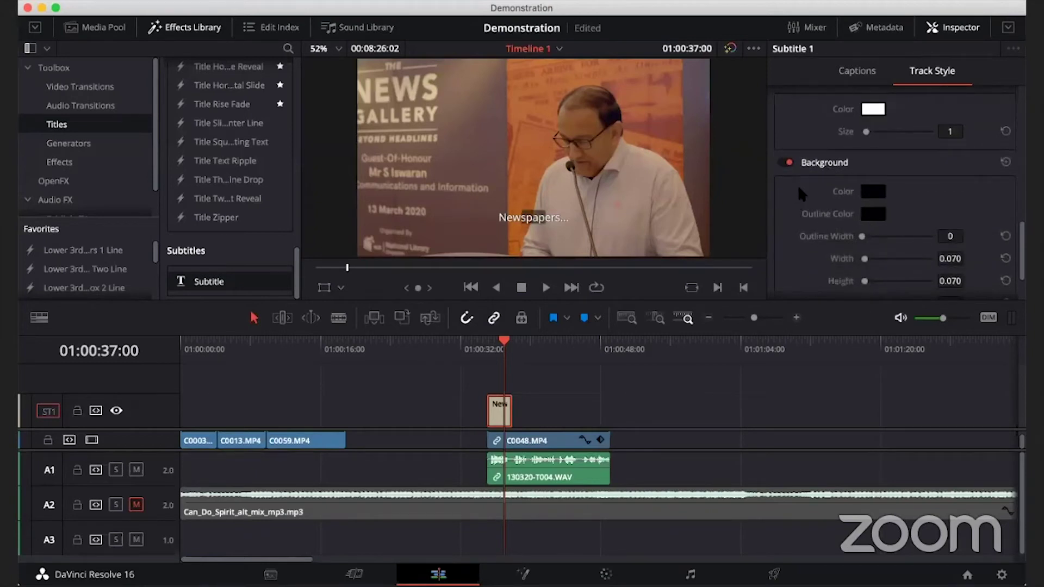
drag(862, 239, 770, 254)
drag(865, 258, 790, 256)
click(779, 161)
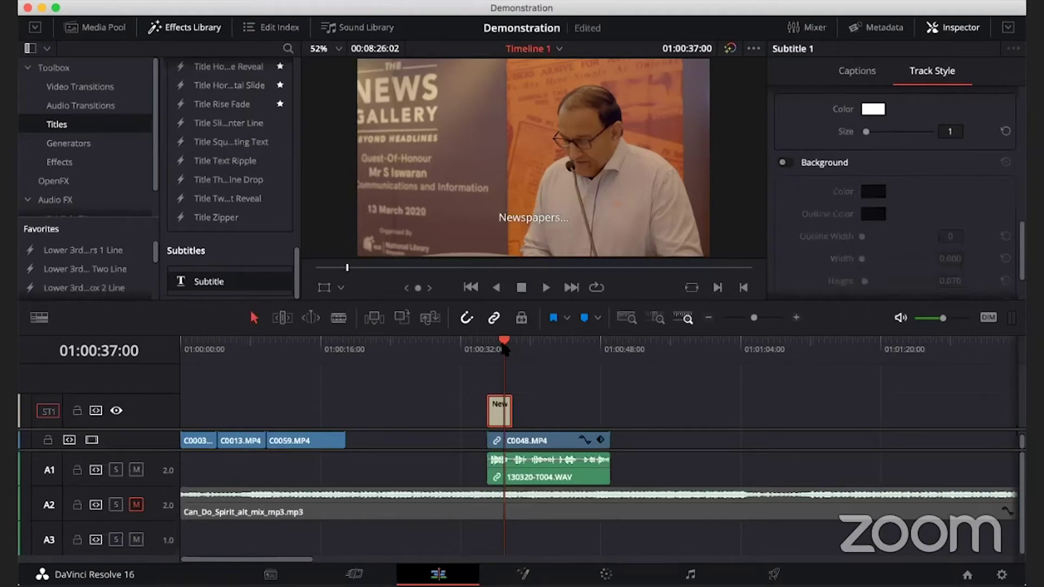
Return to the subtitle's caption settings and play the speech from 01:00:35:00 to hear the spoken words
drag(504, 348, 487, 347)
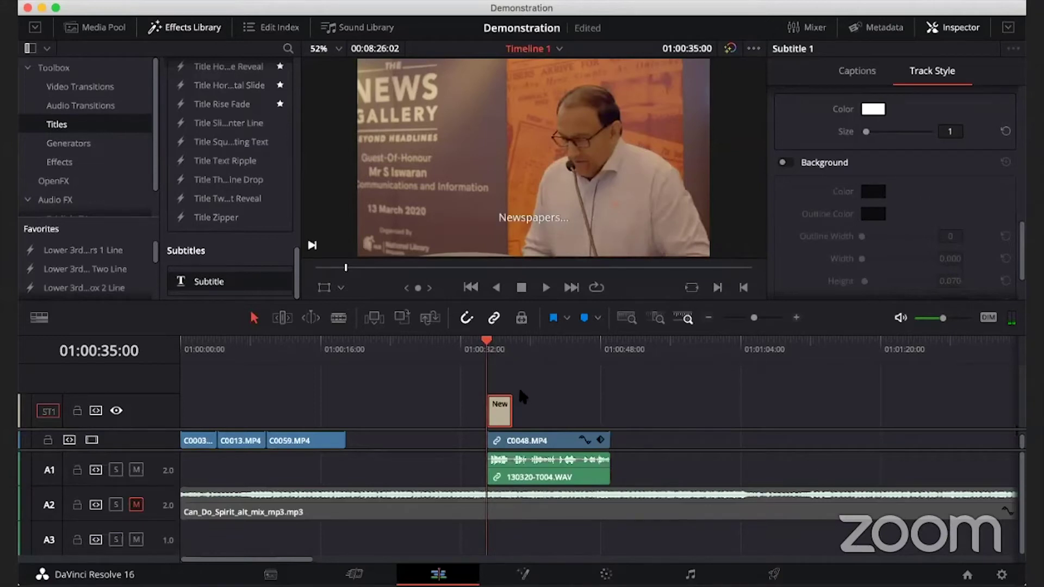
scroll(823, 226, up, 5)
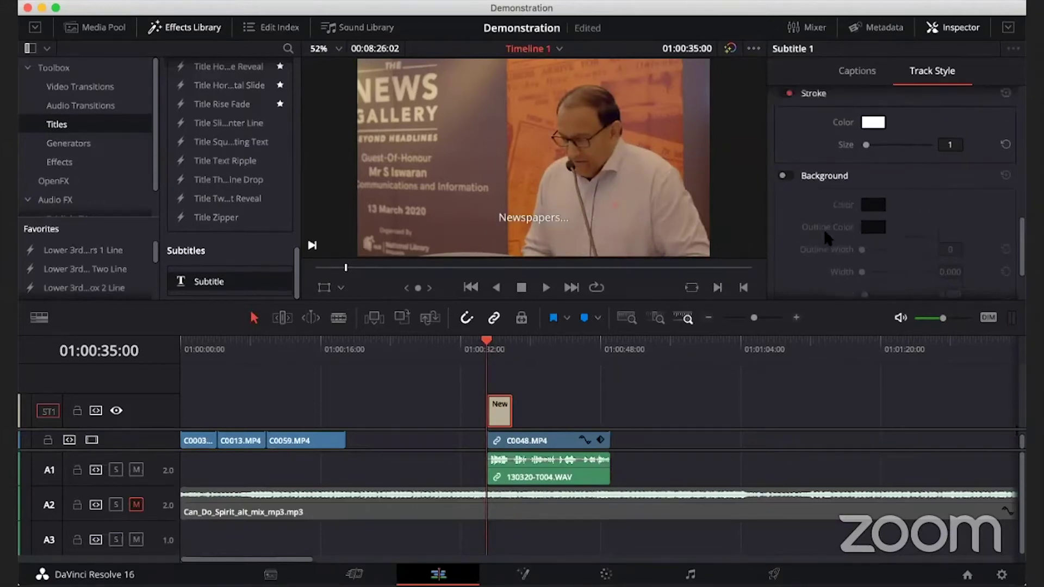
click(855, 73)
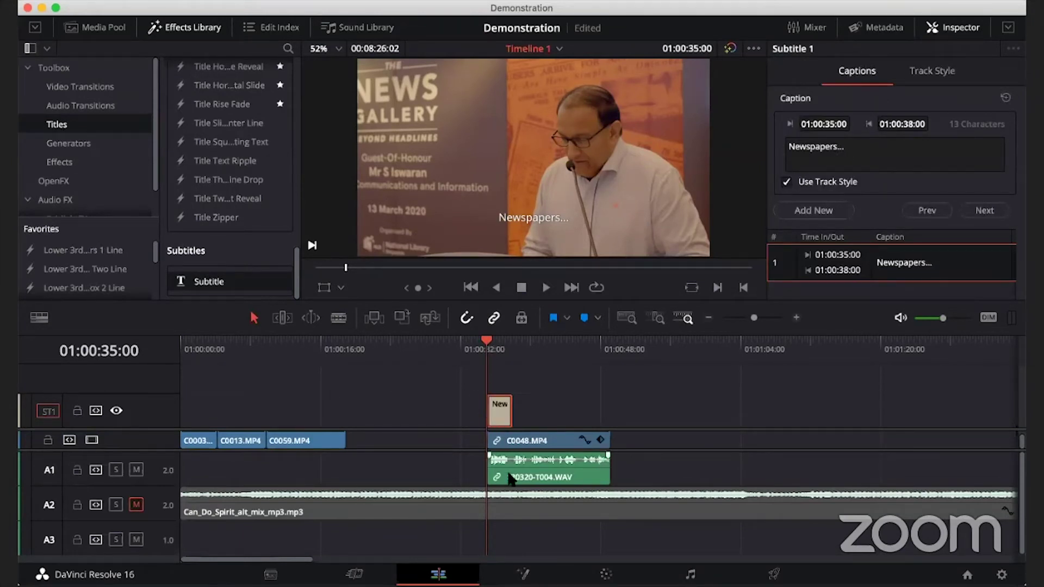
key(space)
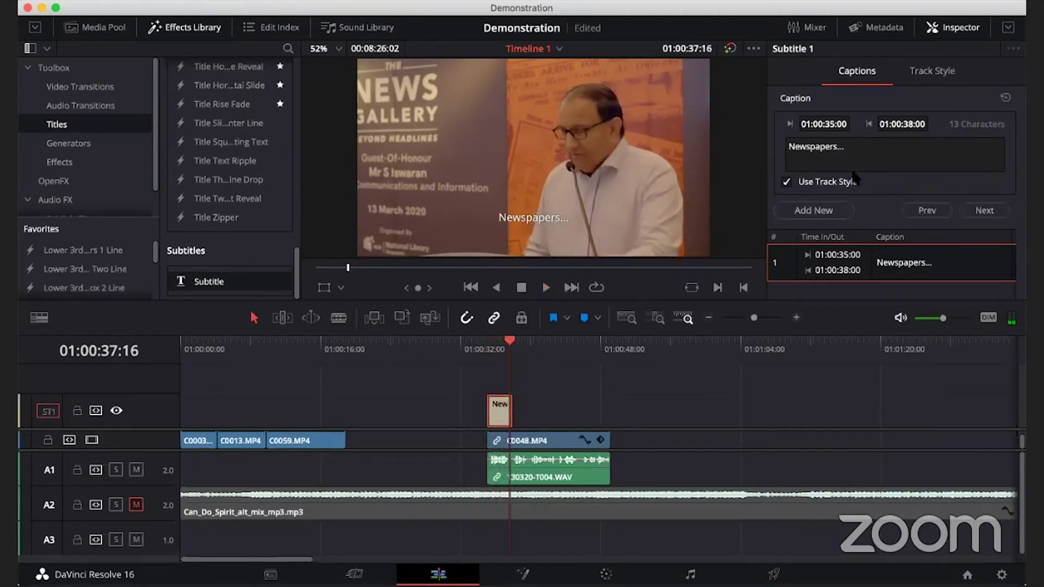
Replace the caption's trailing dots with the spoken words so it reads "Newspapers, as you know, provide us"
click(849, 152)
key(BackSpace)
key(BackSpace)
key(BackSpace)
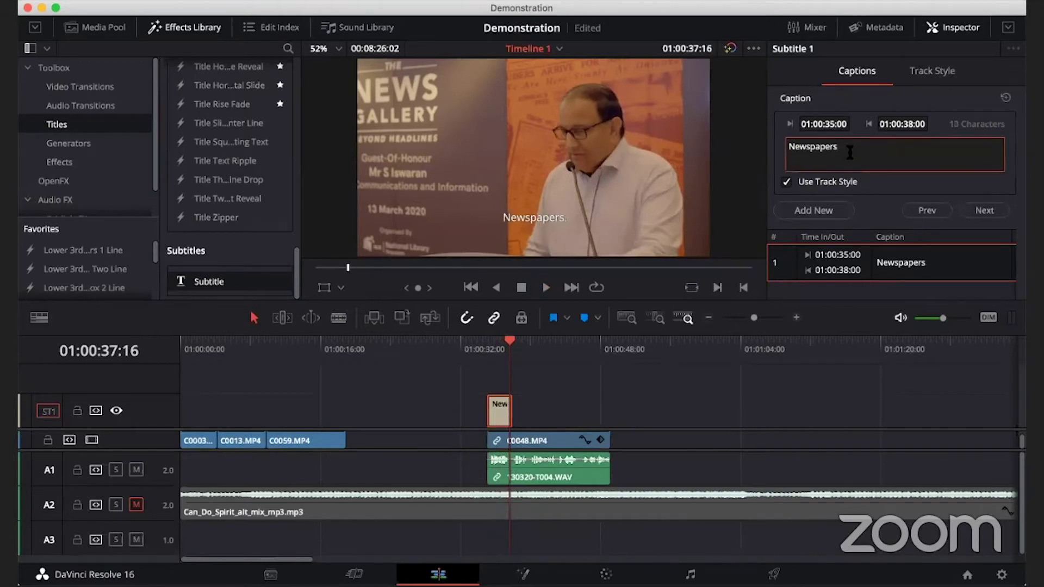
text(, as you know,)
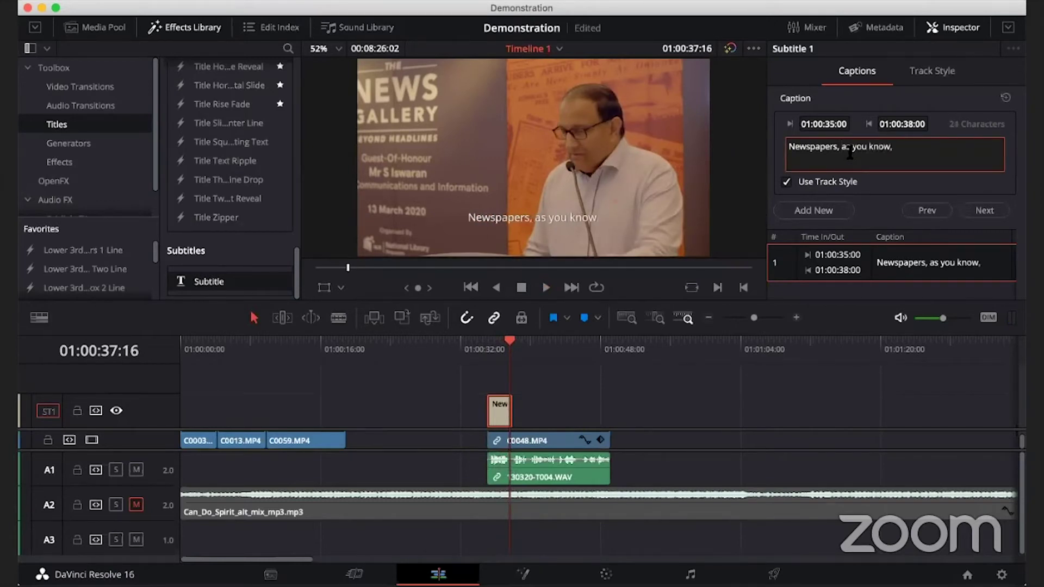
text( provide us)
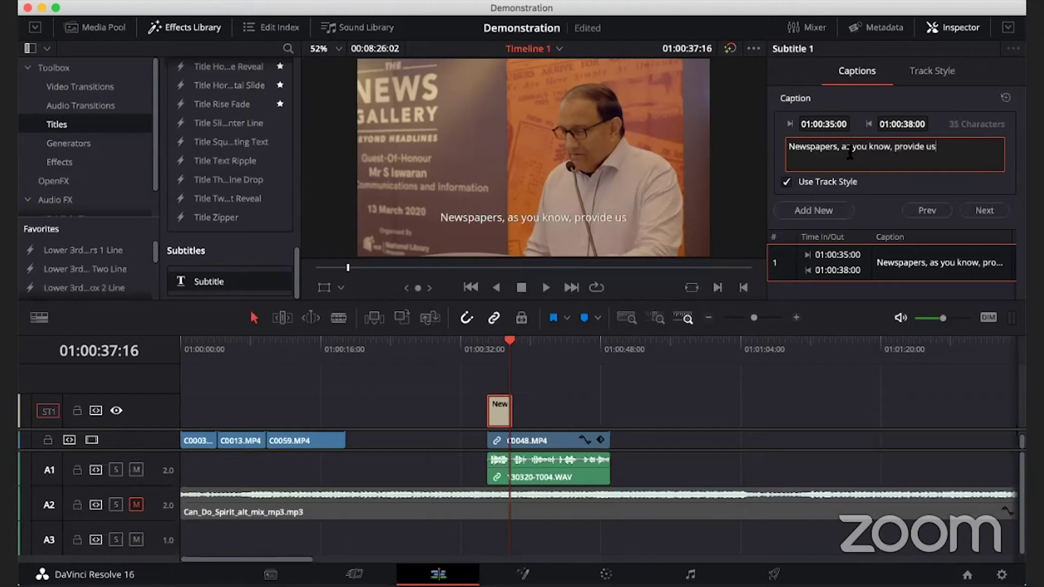
Add a second subtitle starting at 01:00:38:00 and play that stretch to hear the spoken words
click(512, 348)
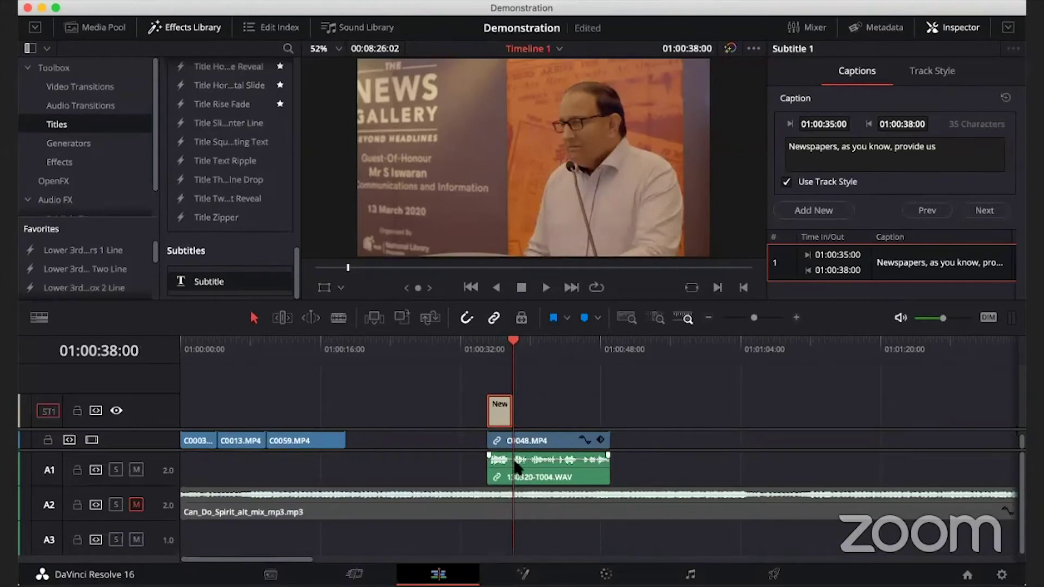
click(816, 211)
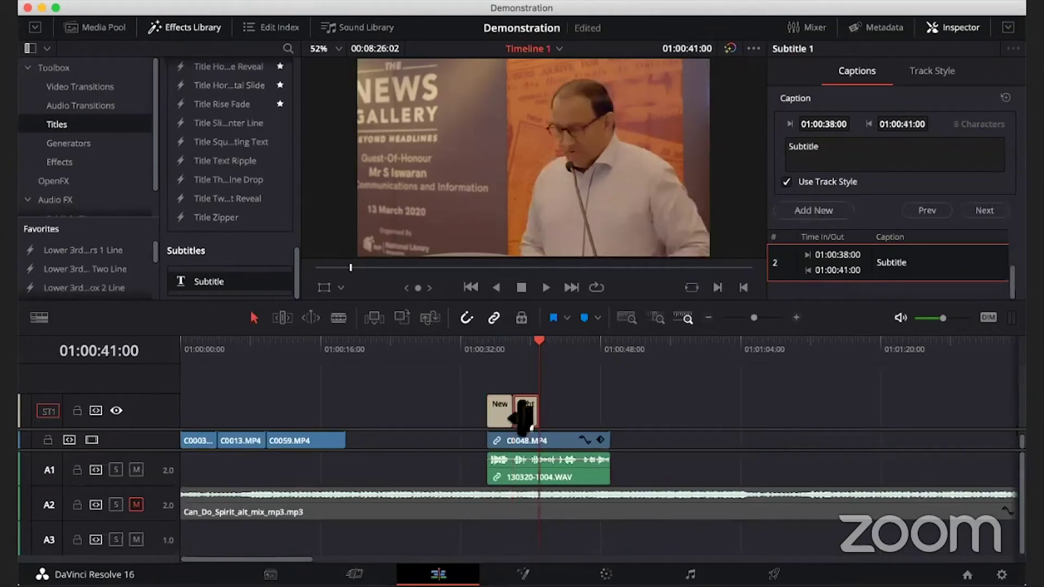
drag(537, 341, 515, 351)
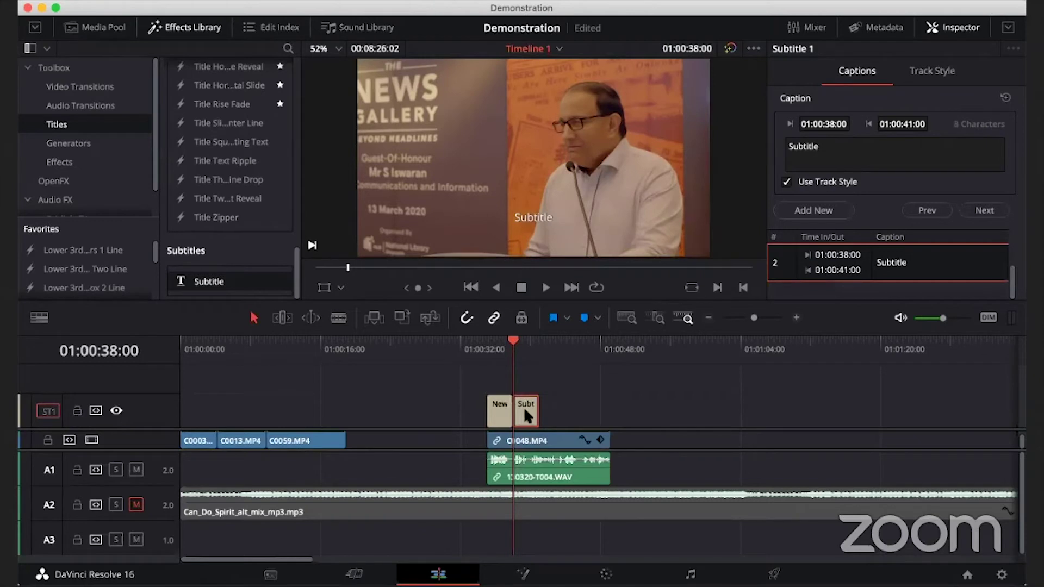
key(space)
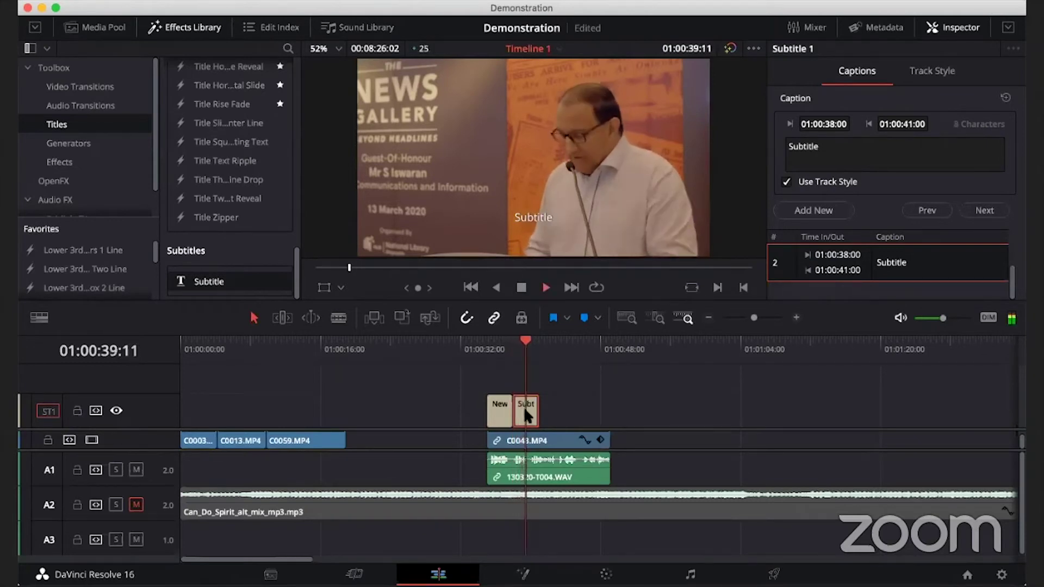
key(space)
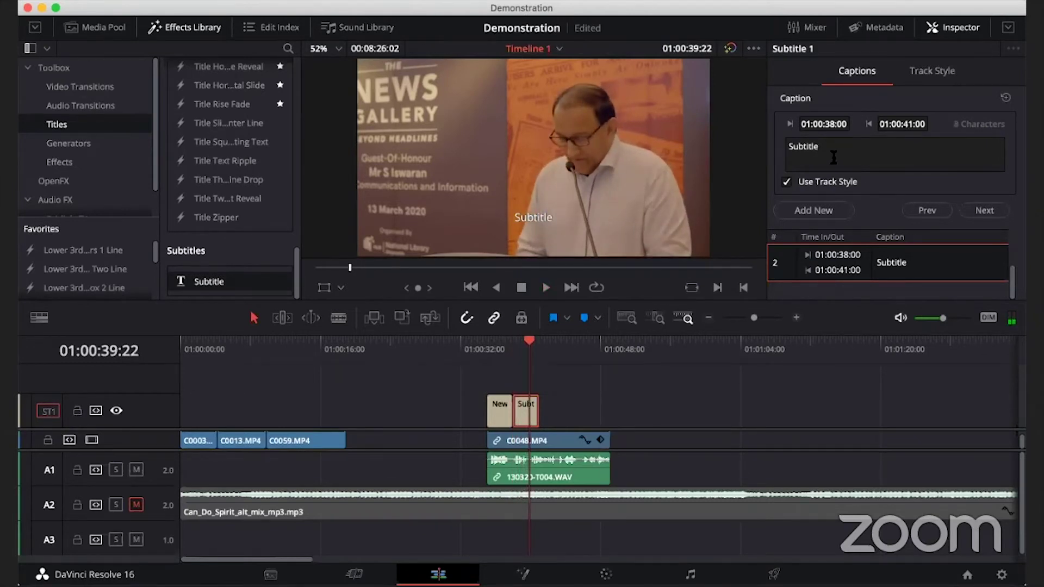
Change the second subtitle's caption to "the first drafts of history." and play both subtitles back
double_click(833, 157)
text(the firs)
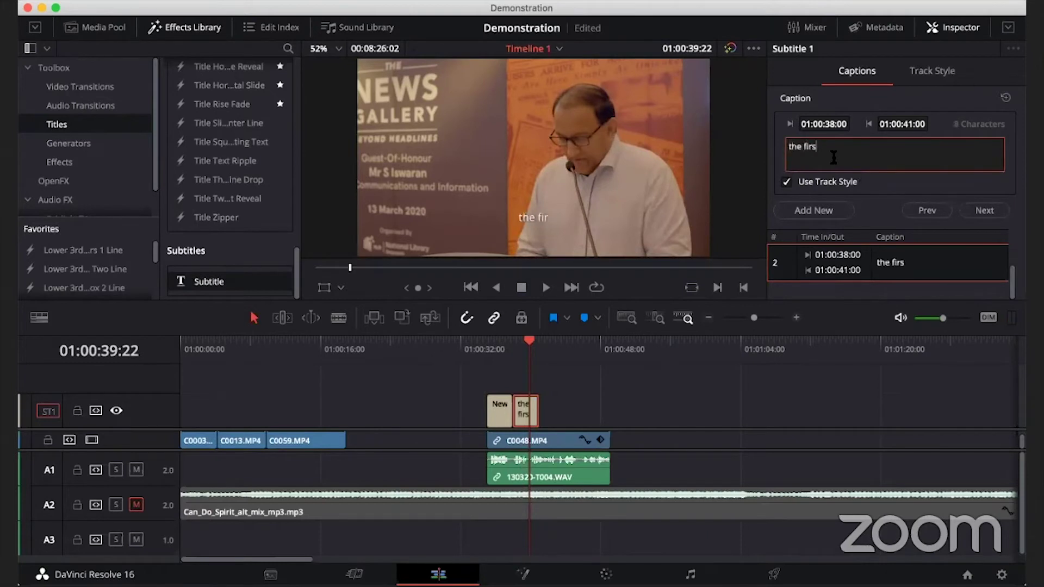
text(t drafts of history.)
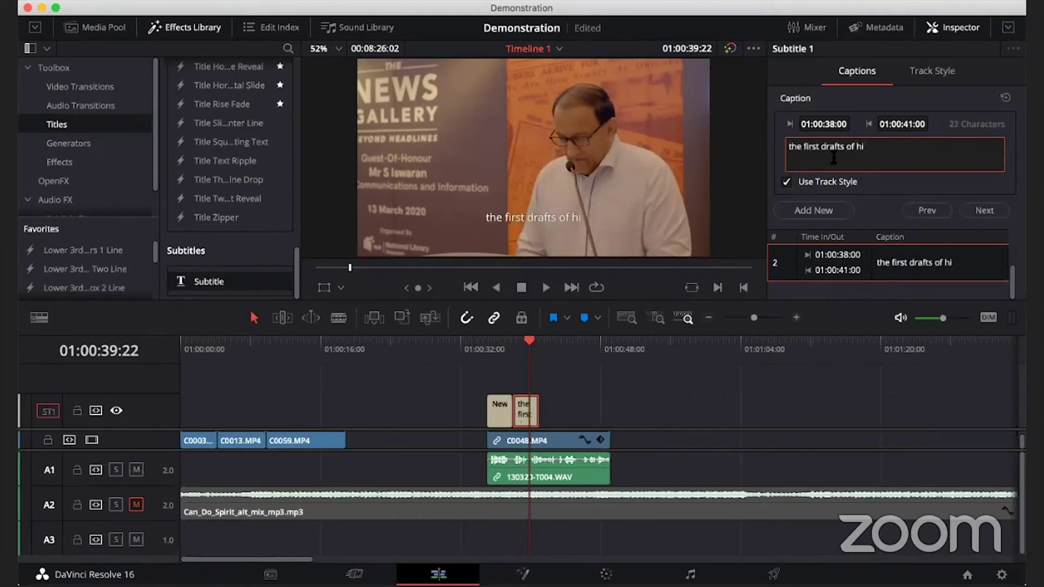
click(492, 349)
key(space)
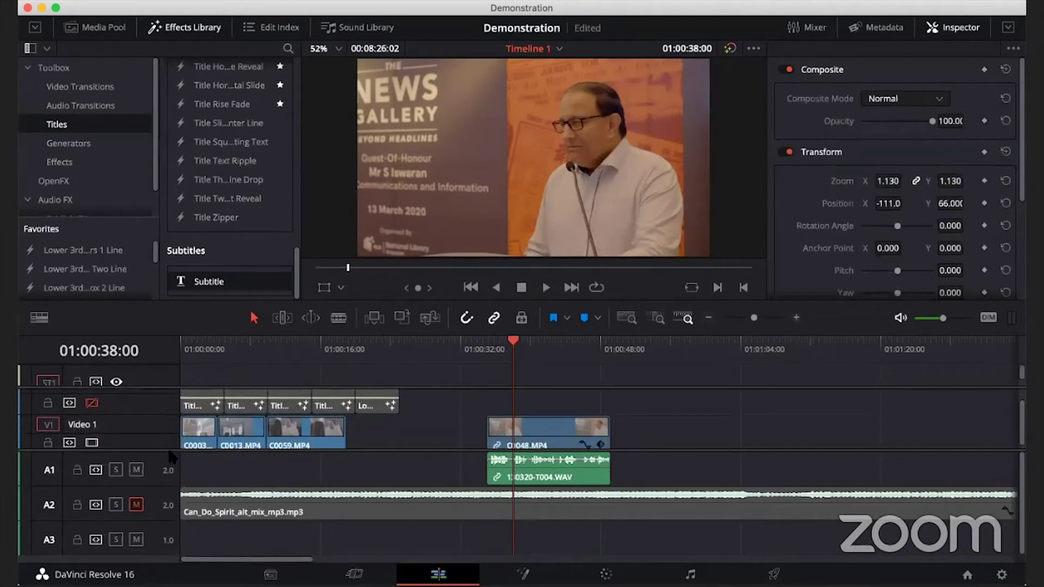
Enlarge the video track area of the timeline and return the playhead to 01:00:00:00
drag(171, 457, 163, 475)
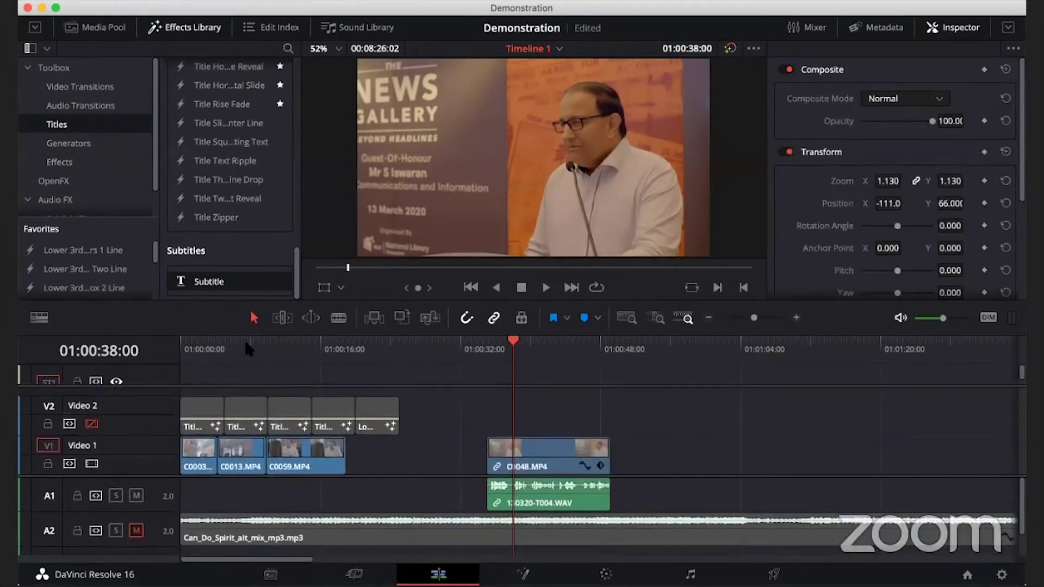
drag(247, 348, 181, 342)
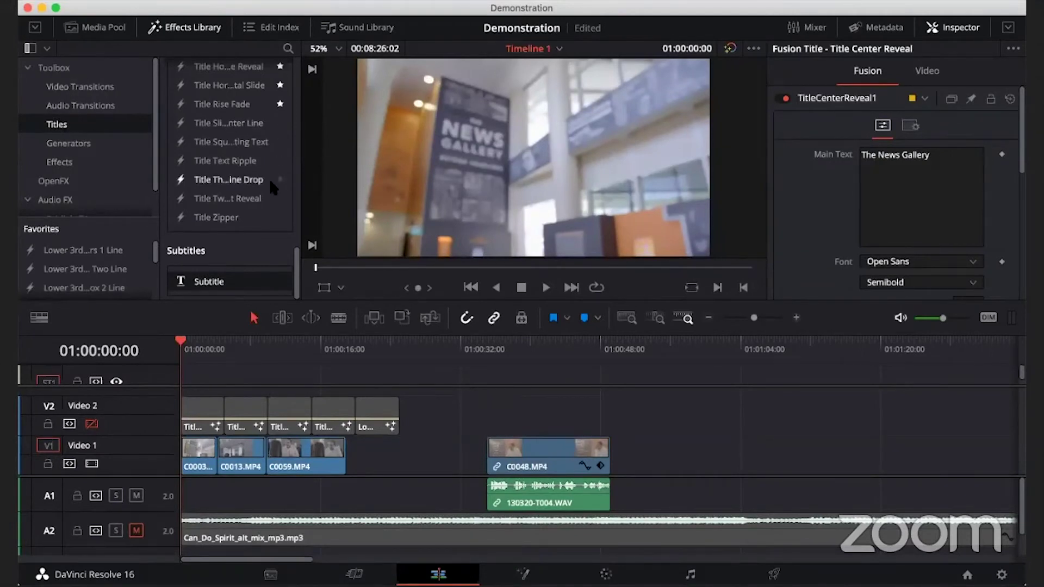
Examine the available title templates and temporarily widen the Favorites area to read the full names of the favorite titles
scroll(269, 178, up, 15)
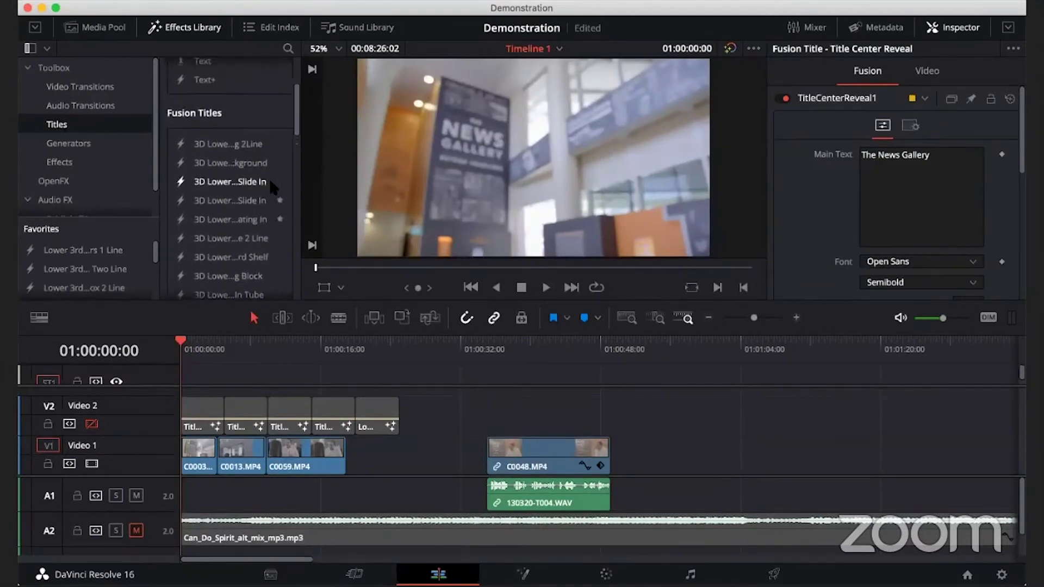
scroll(269, 179, up, 4)
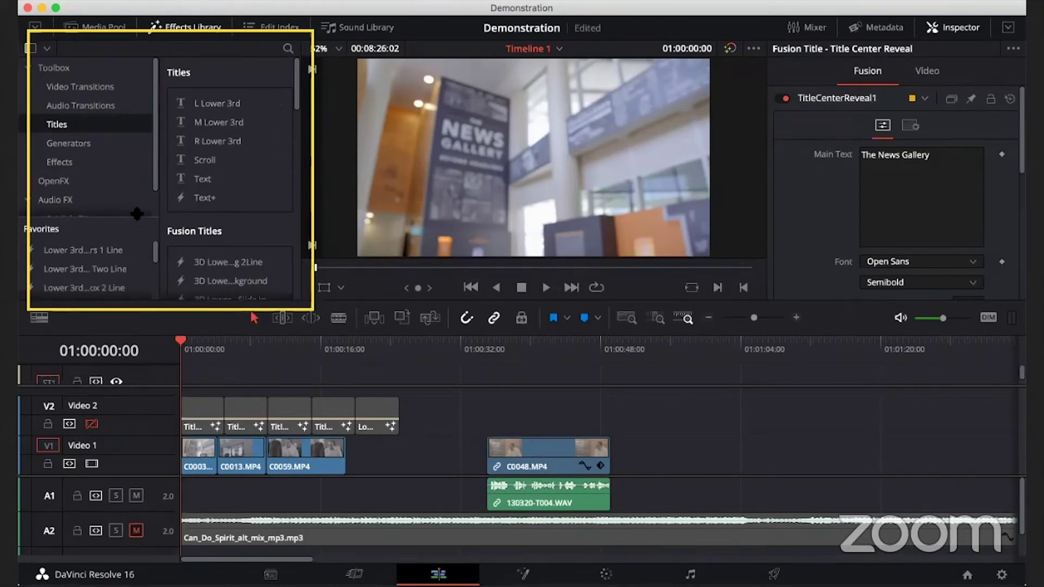
drag(140, 217, 133, 109)
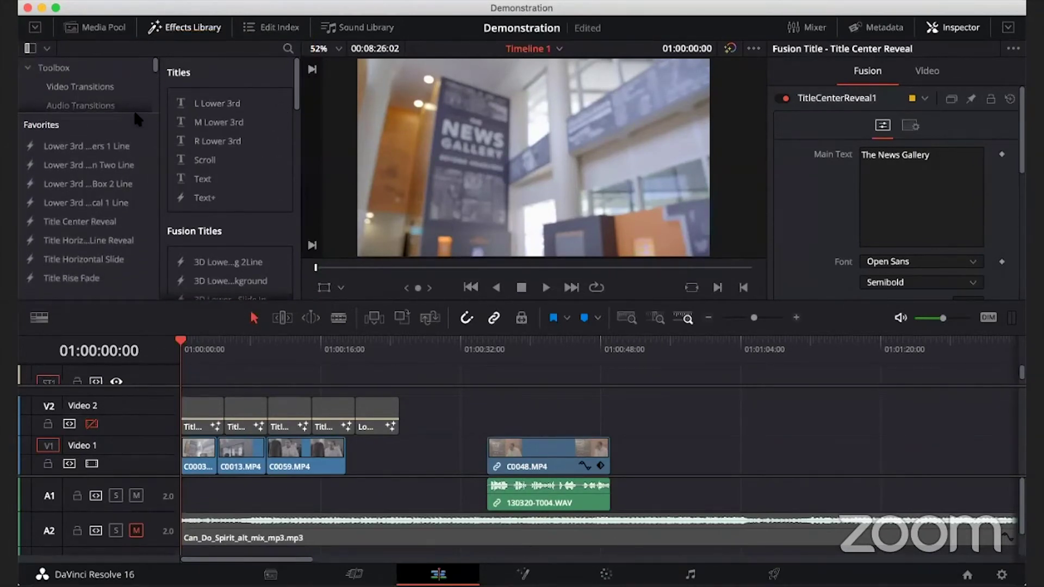
drag(159, 144, 227, 156)
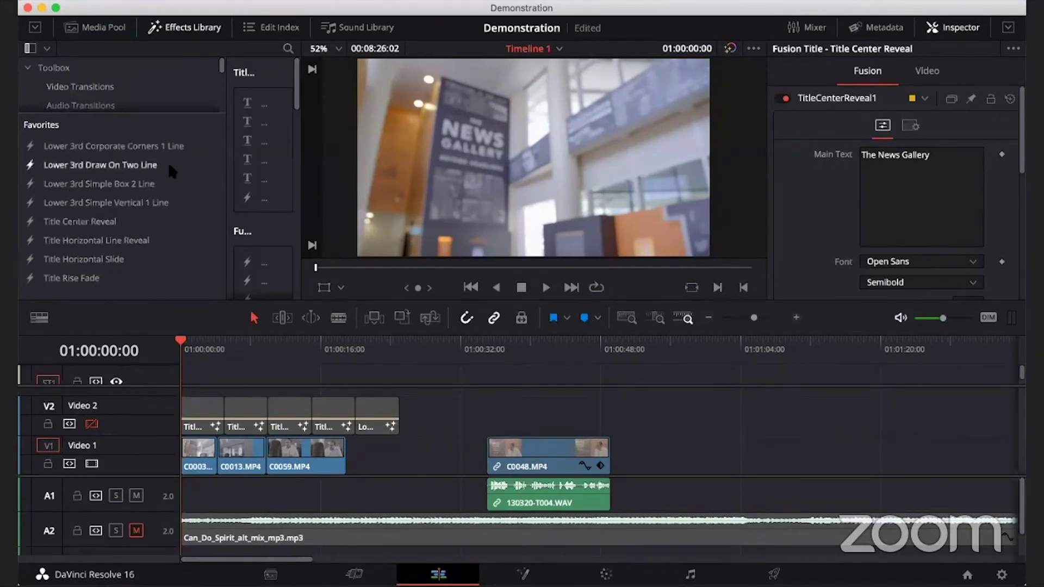
drag(223, 154, 157, 154)
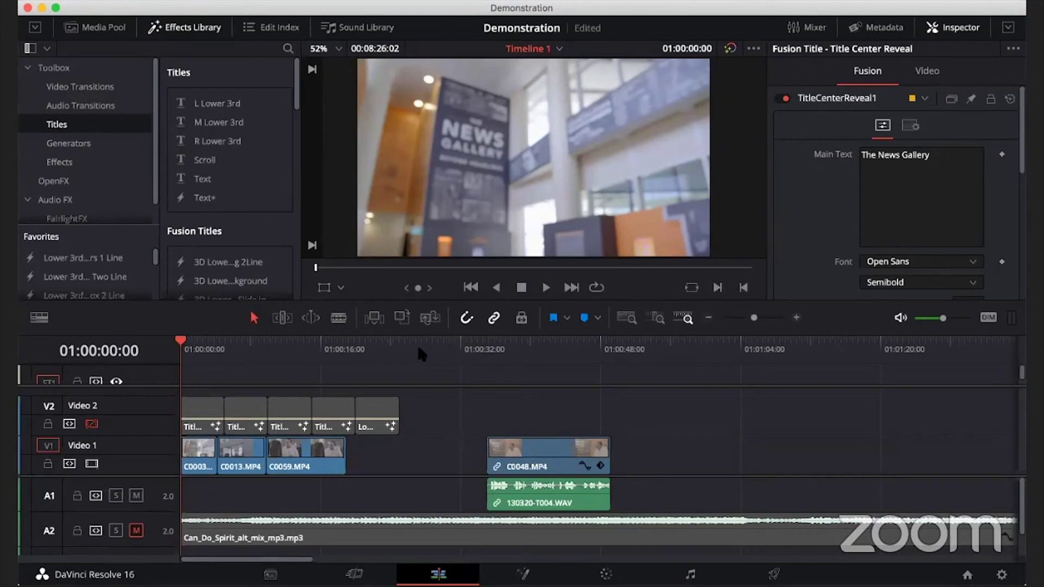
Add a new subtitle at the start of the C0048.MP4 clip and place the playhead at 01:00:35:00
scroll(183, 186, down, 15)
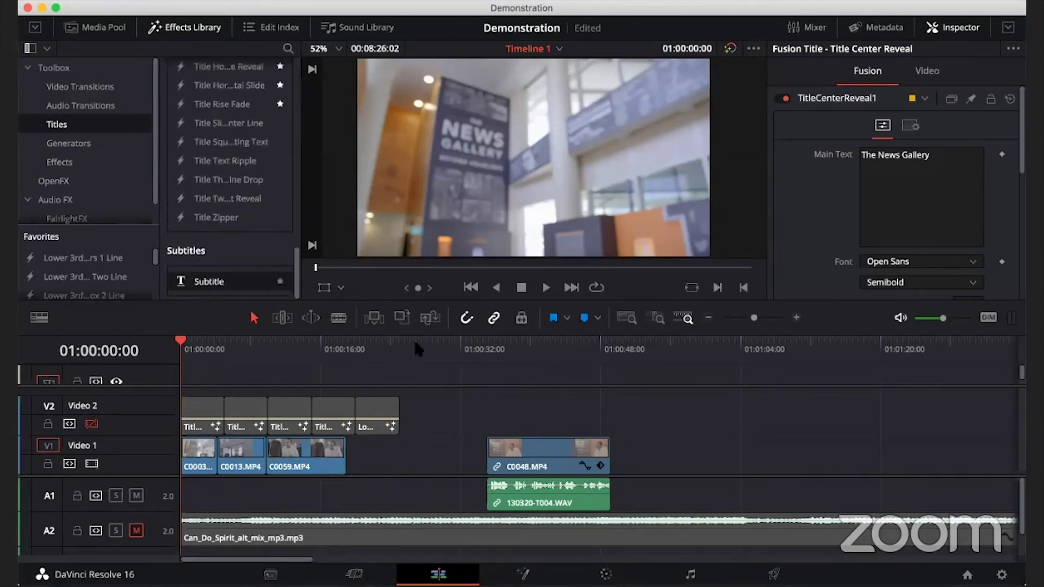
drag(450, 378, 499, 374)
click(470, 348)
click(514, 347)
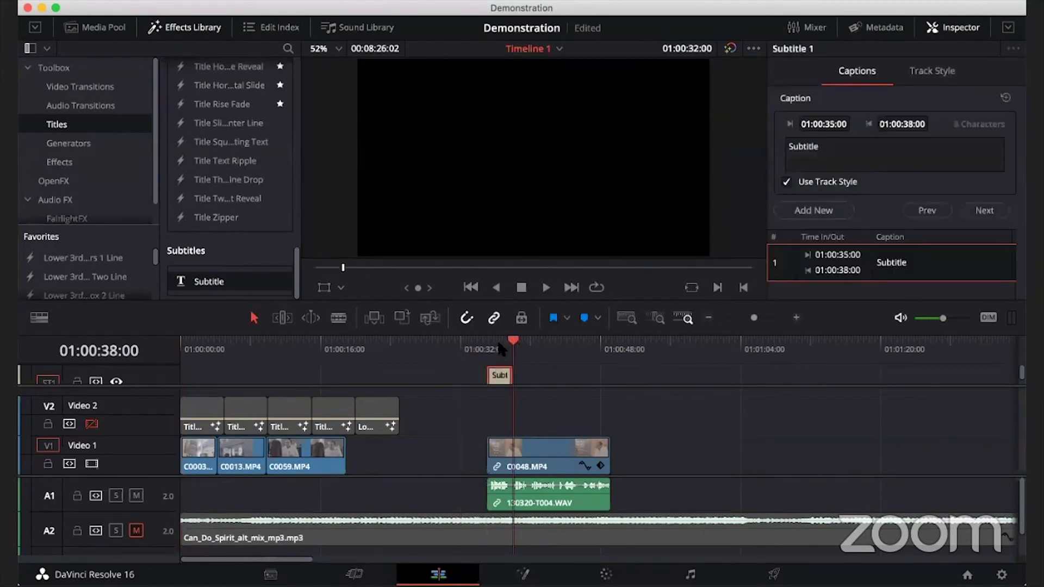
click(494, 343)
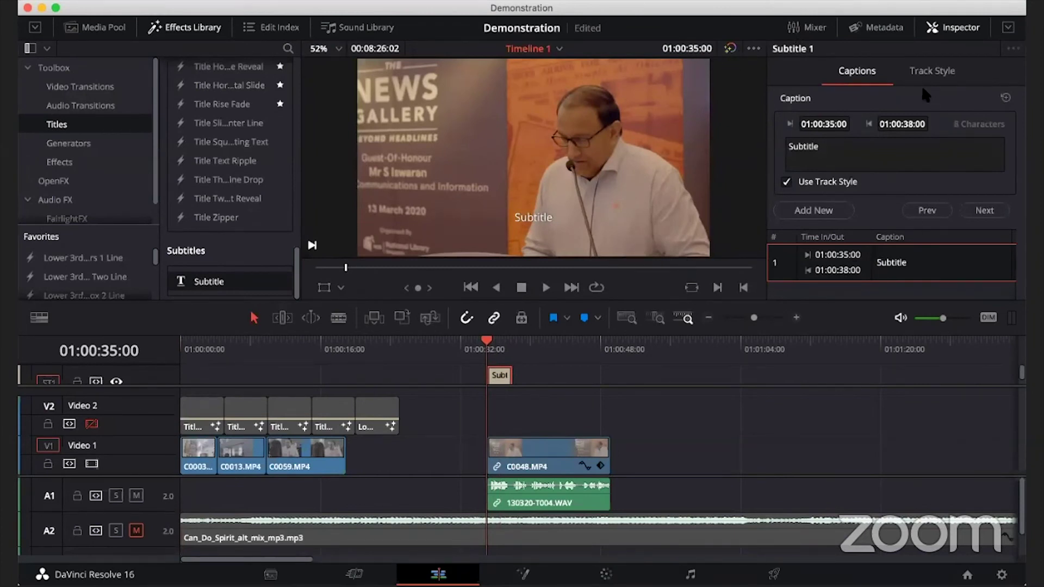
Turn on the subtitle background in the track style and set its width to about 0.158
click(930, 72)
scroll(824, 208, down, 5)
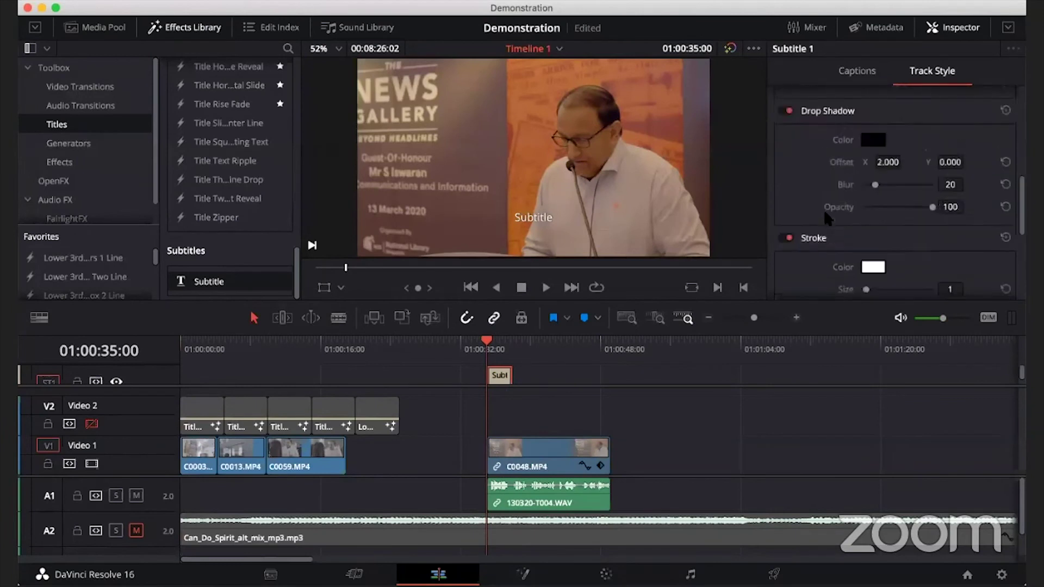
scroll(823, 208, down, 5)
click(782, 96)
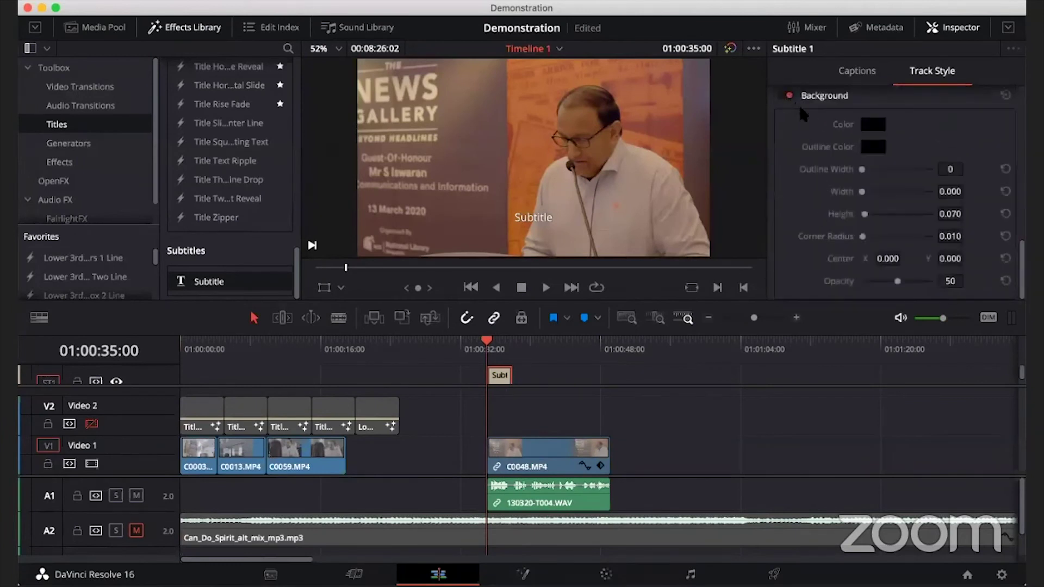
key(space)
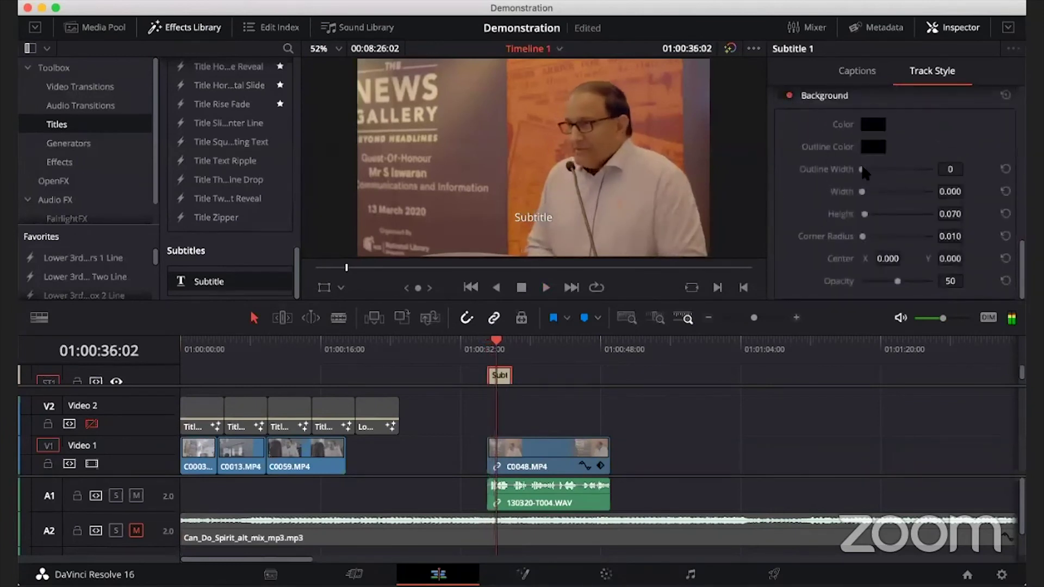
drag(863, 170, 886, 170)
mouse_move(862, 191)
mouse_down()
mouse_move(876, 194)
mouse_move(866, 194)
mouse_move(886, 171)
mouse_move(839, 175)
mouse_move(866, 194)
mouse_up()
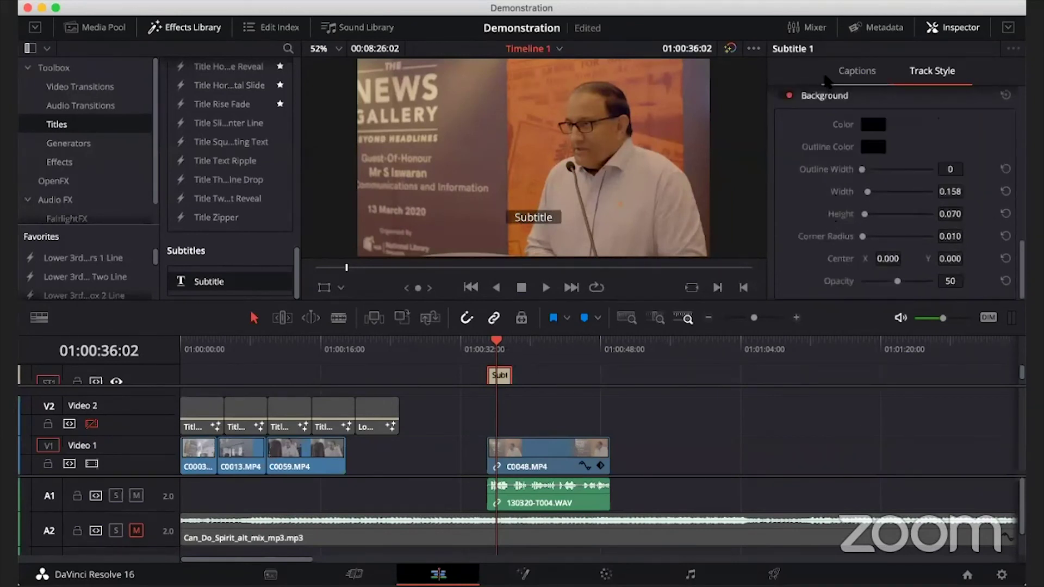
Add another subtitle starting at 01:00:36:02 and change its caption to "blah blah blah"
click(858, 73)
click(816, 211)
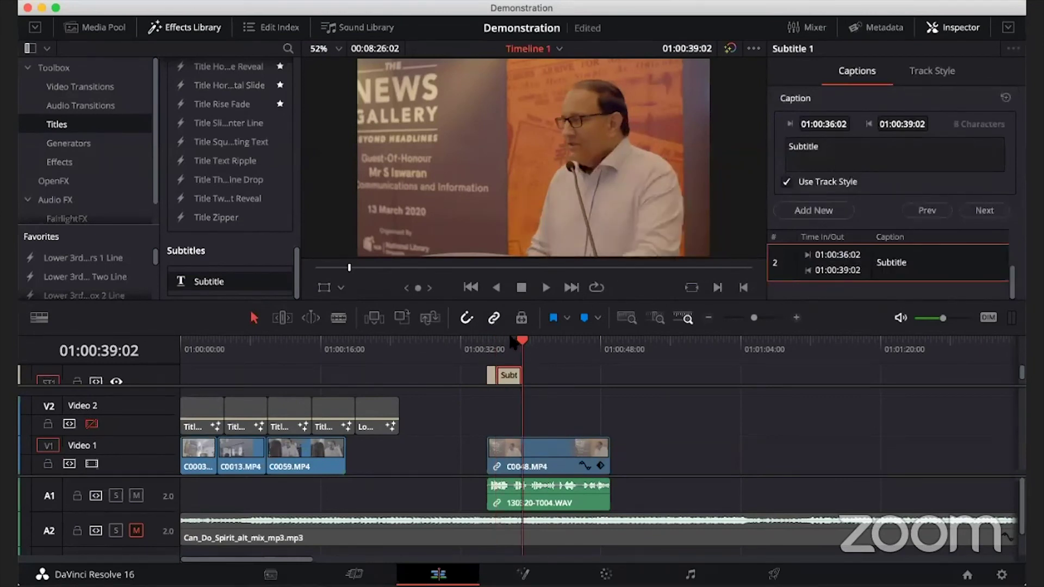
key(Up)
key(space)
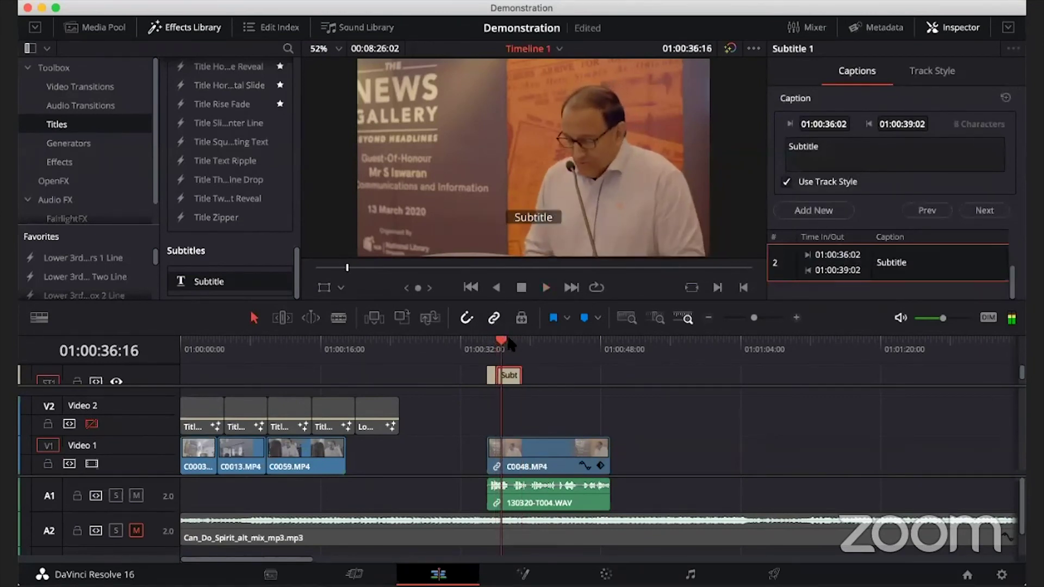
click(804, 152)
double_click(804, 152)
text(bl)
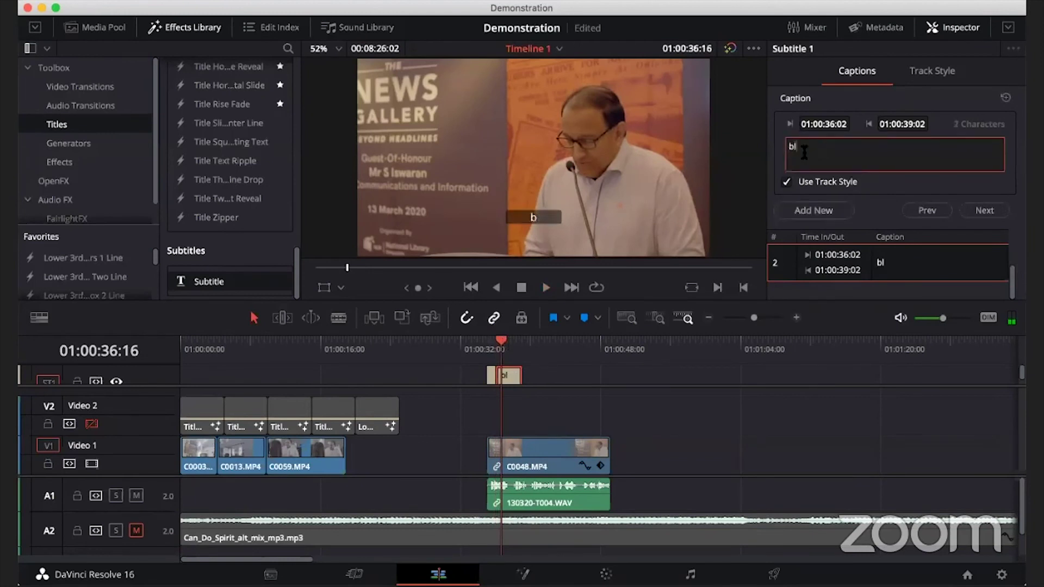
text(ah blah blah)
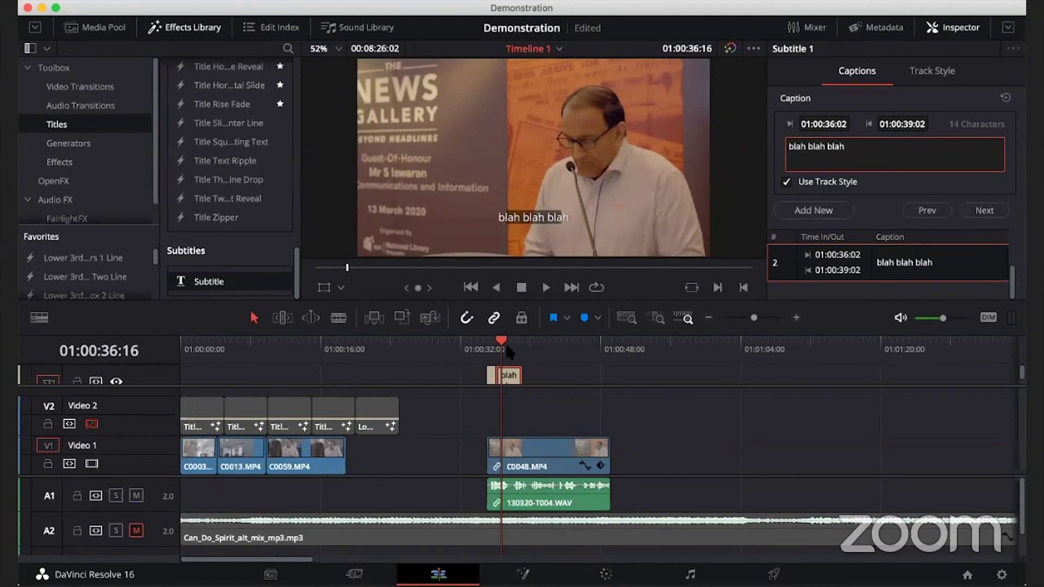
Review the new caption against its background and widen the track style's background to about 1.129
click(536, 349)
click(519, 348)
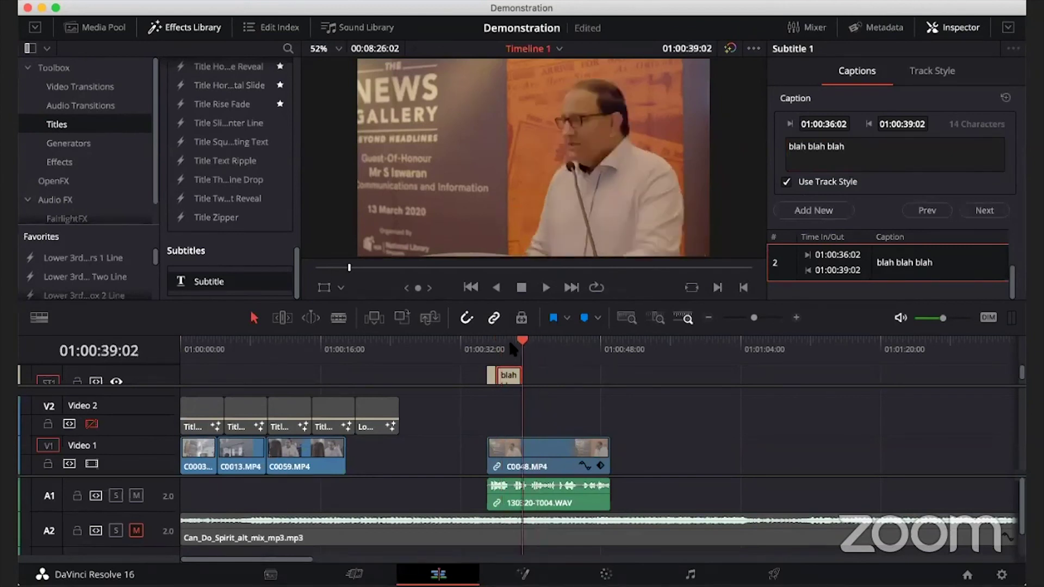
click(498, 346)
click(498, 348)
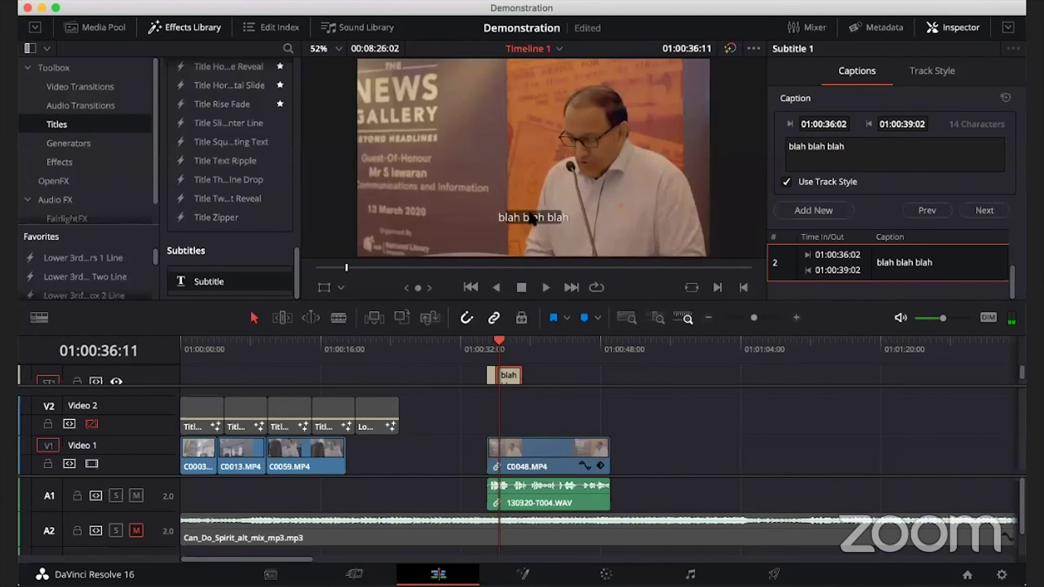
click(938, 77)
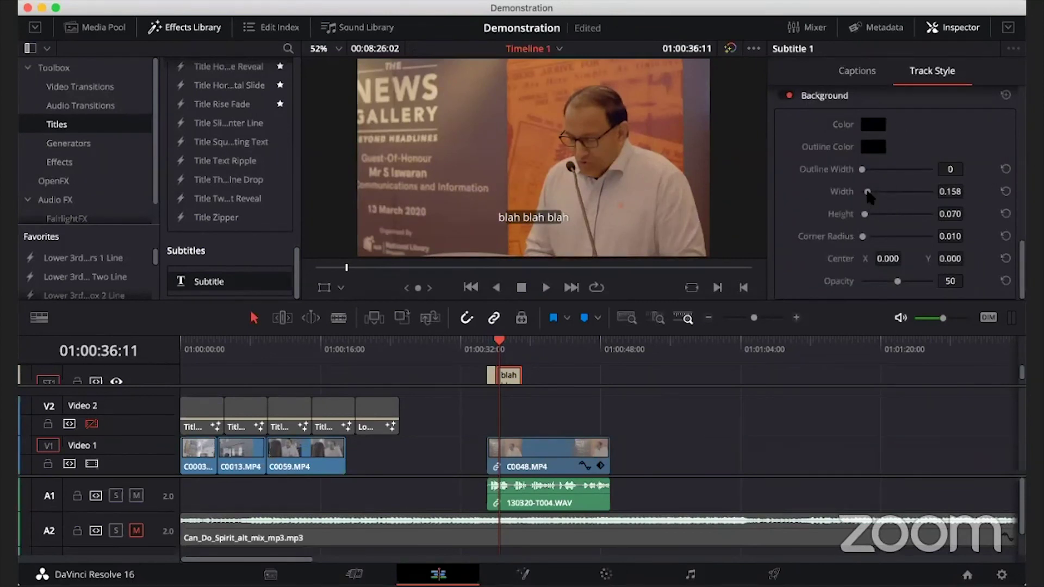
drag(867, 192, 901, 191)
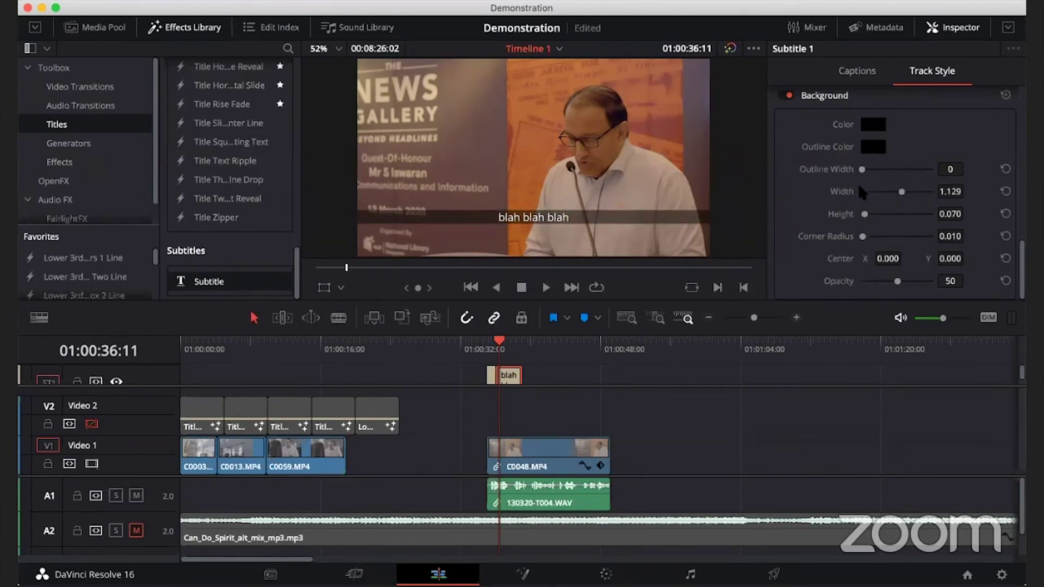
scroll(865, 186, up, 10)
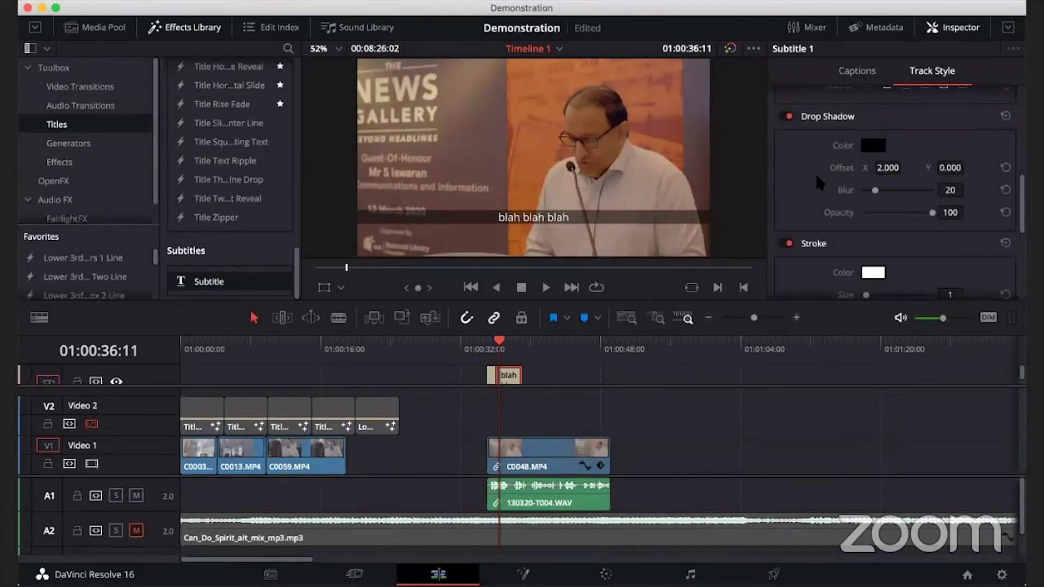
scroll(815, 183, down, 1)
scroll(813, 174, down, 8)
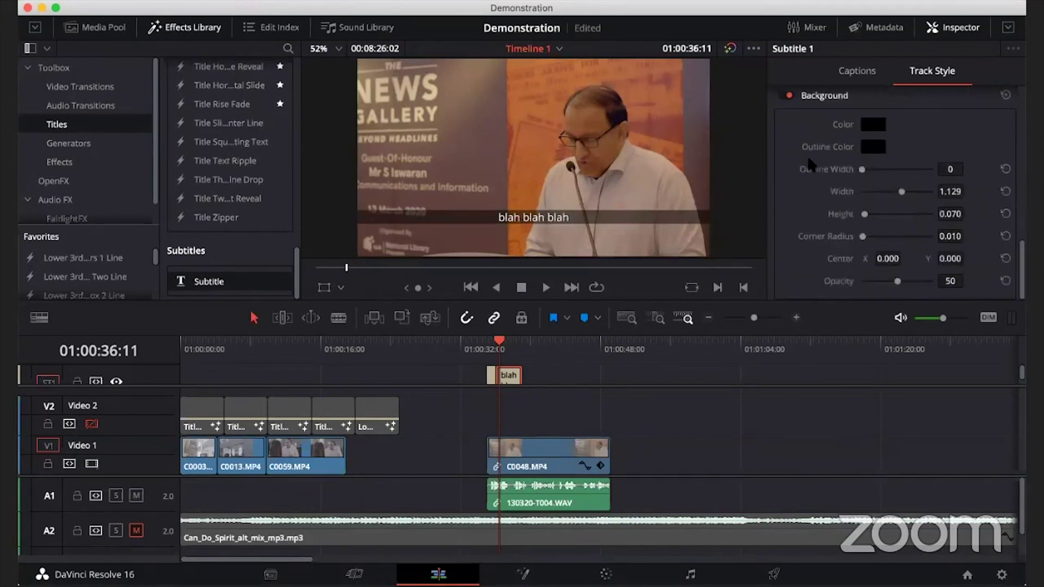
Switch off the subtitle background and delete the subtitles from the subtitle track
click(786, 96)
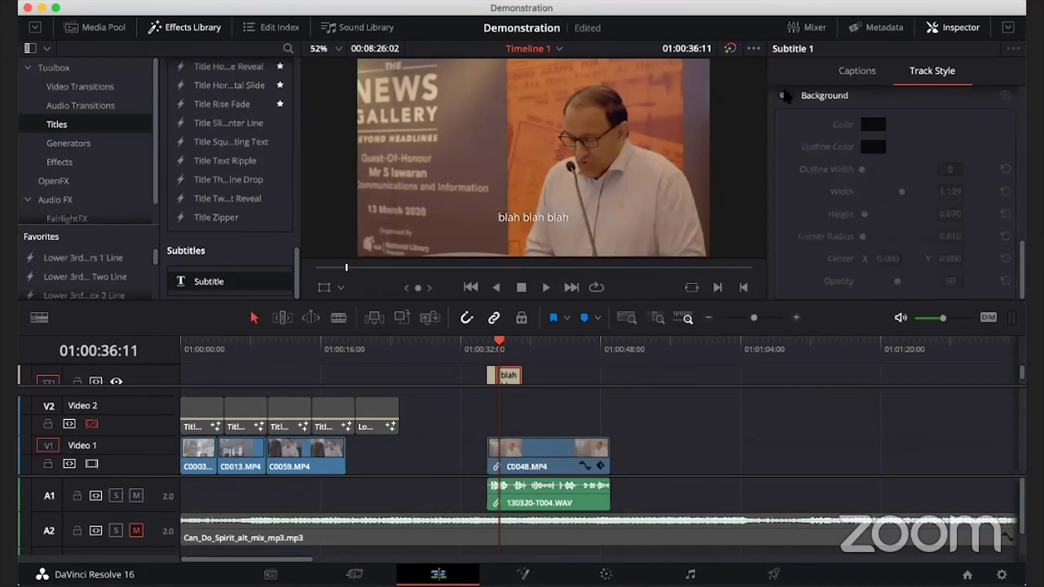
key(Delete)
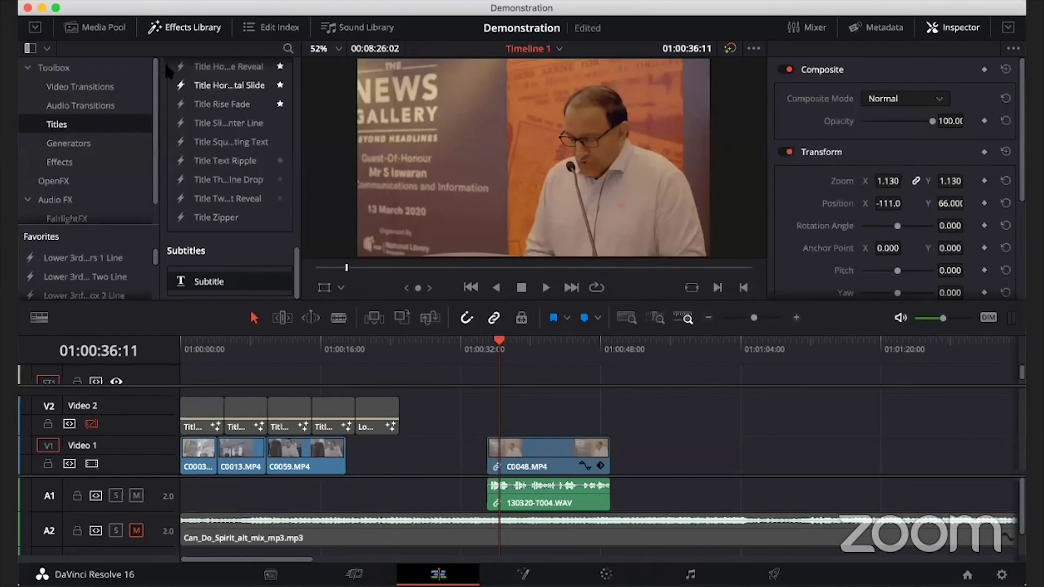
click(85, 30)
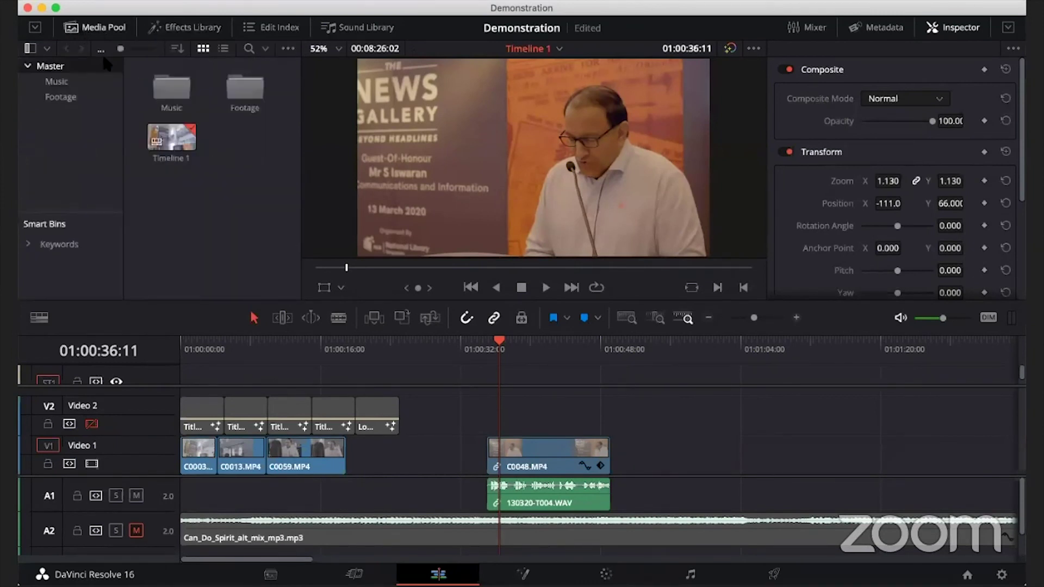
click(181, 33)
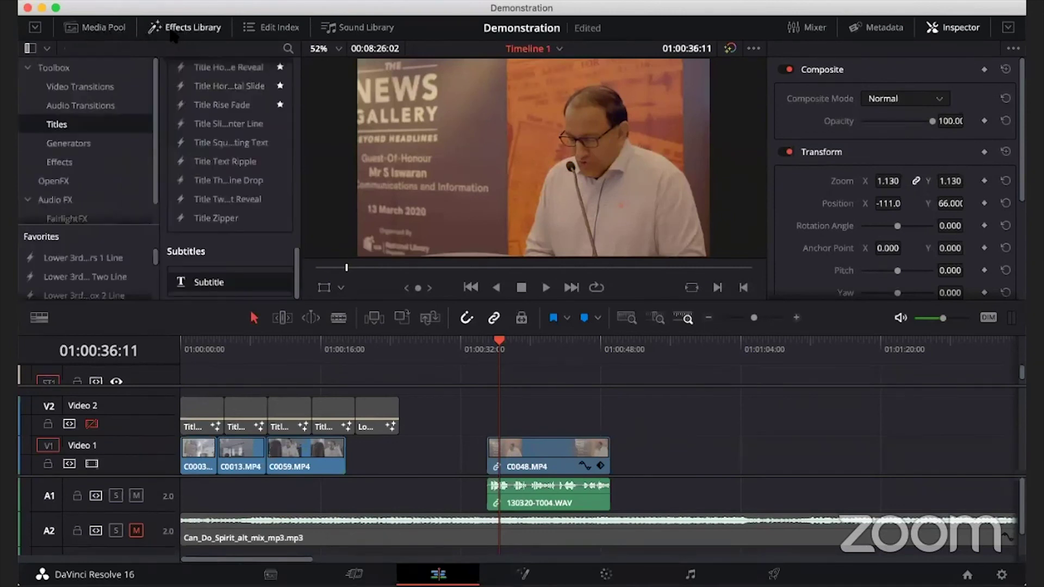